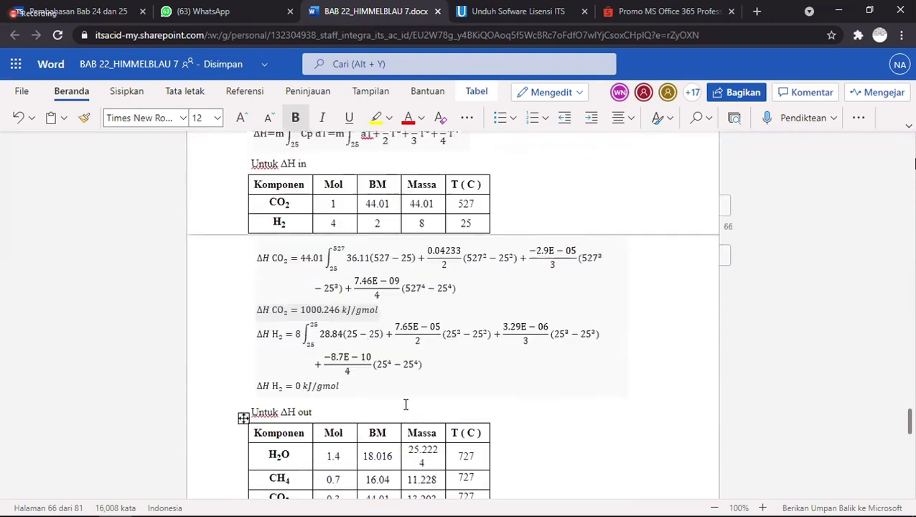
Review the ΔH calculations for CO2 and H2 and the ΔH out table in the Word document
{"action": "scroll", "coordinate": [406, 403], "scroll_direction": "down", "scroll_amount": 3}
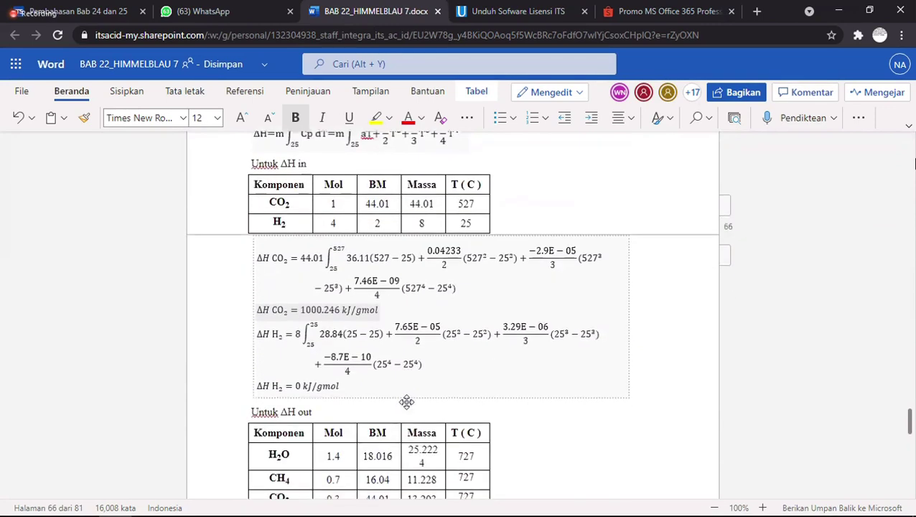
{"action": "left_click", "coordinate": [349, 302]}
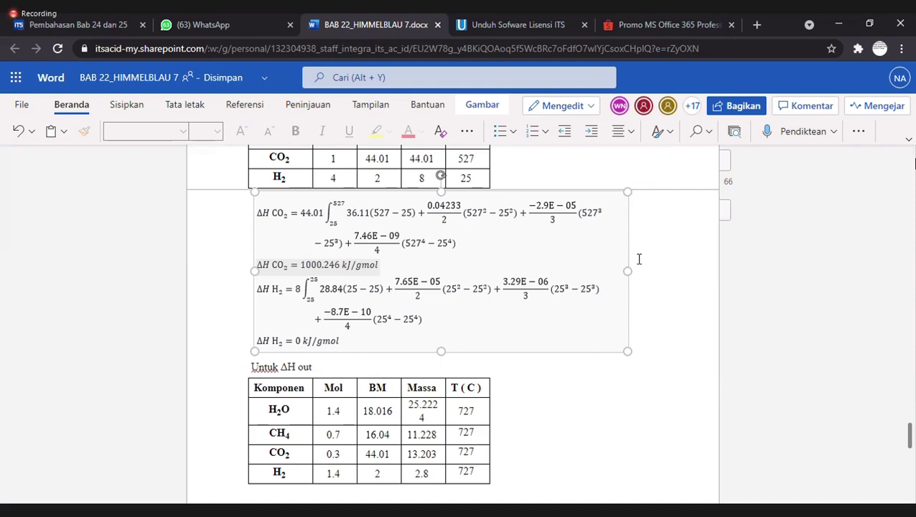
{"action": "left_click", "coordinate": [562, 381]}
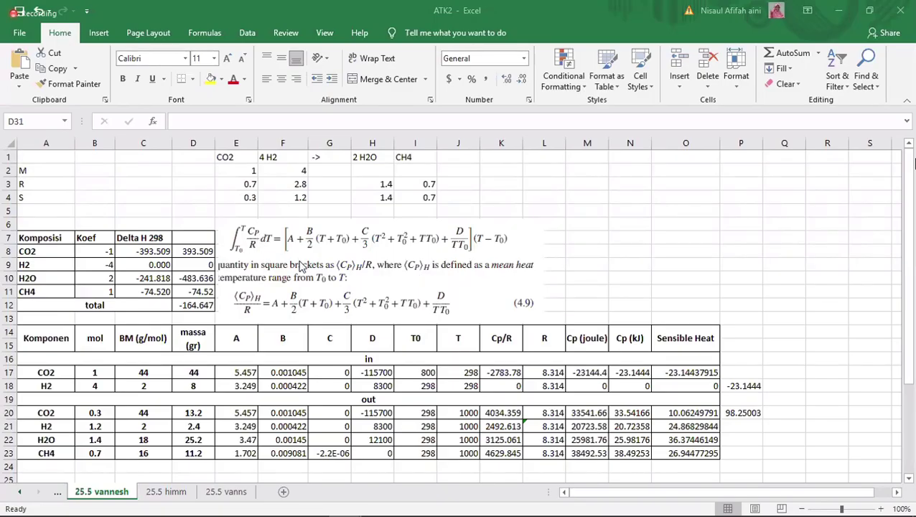
In the Excel workbook, examine the Q result, the inlet CO2 sensible heat with its T0, and the inlet and outlet sums
{"action": "scroll", "coordinate": [299, 262], "scroll_direction": "down", "scroll_amount": 1}
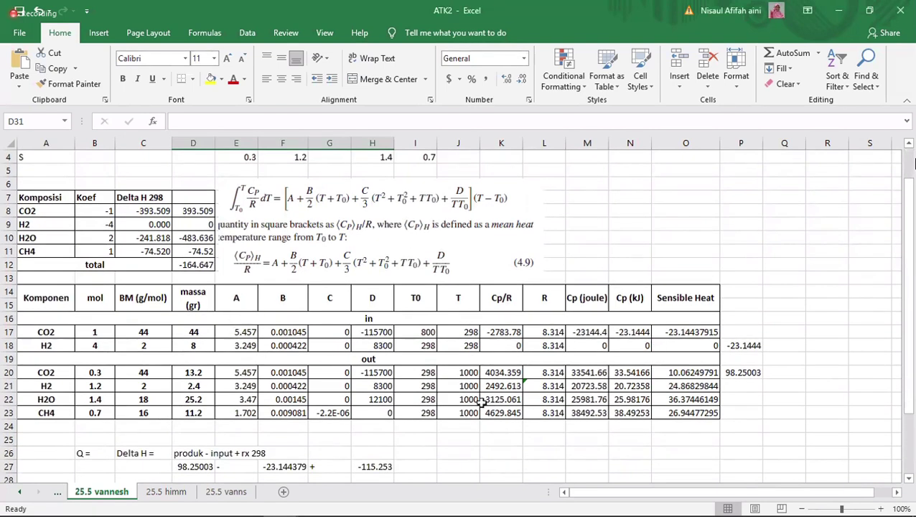
{"action": "scroll", "coordinate": [390, 429], "scroll_direction": "down", "scroll_amount": 1}
{"action": "left_click", "coordinate": [207, 466]}
{"action": "left_click", "coordinate": [196, 453]}
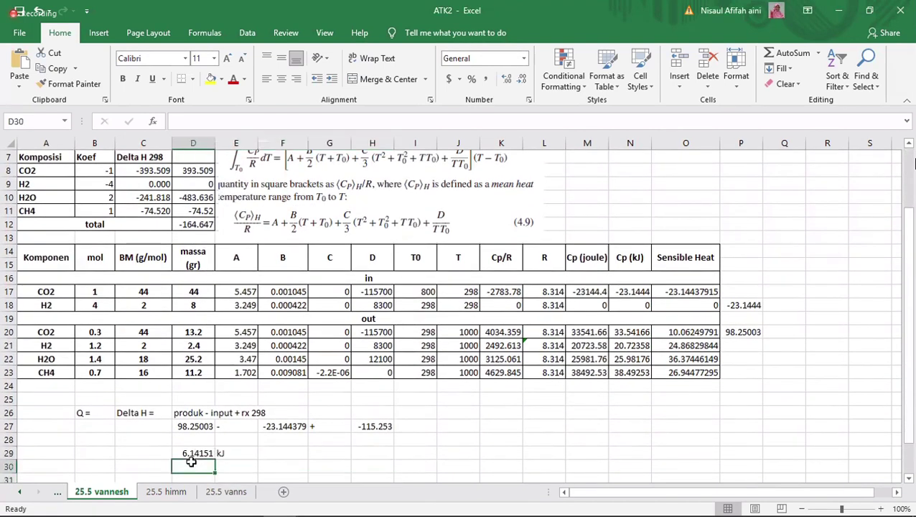
{"action": "left_click", "coordinate": [701, 292]}
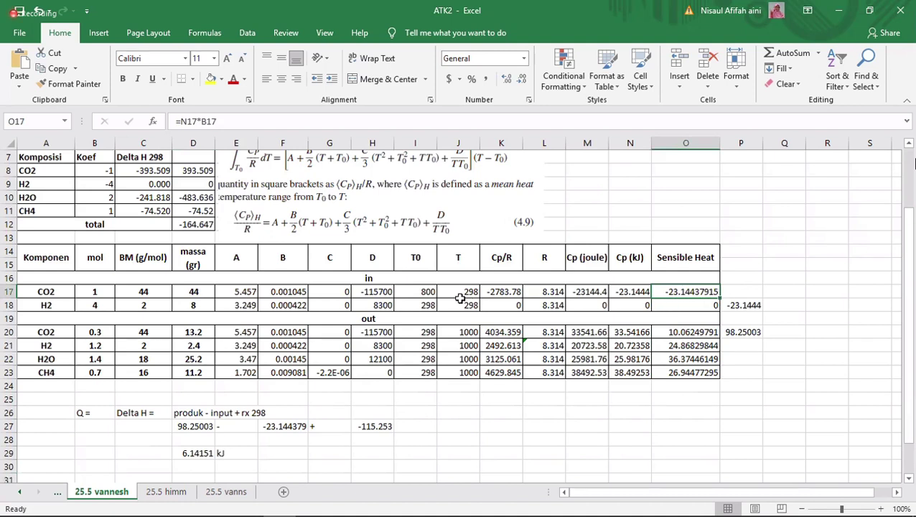
{"action": "left_click", "coordinate": [420, 294]}
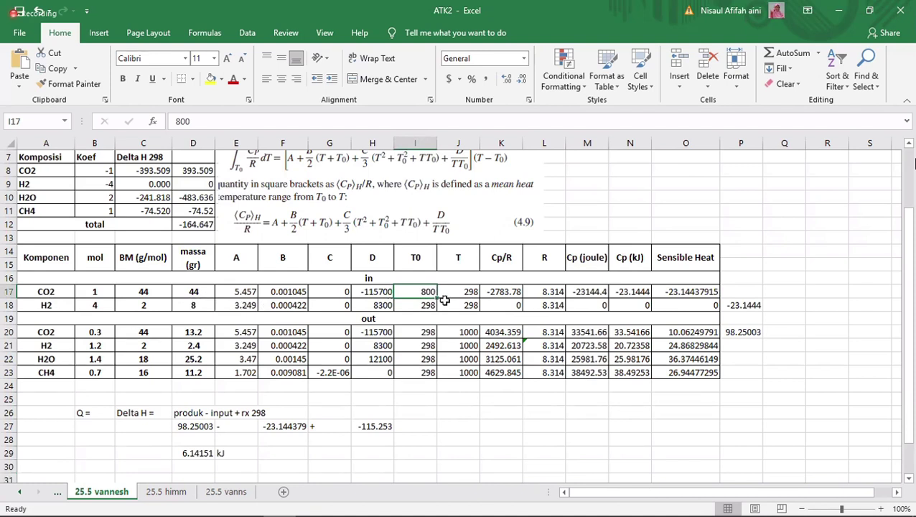
{"action": "left_click", "coordinate": [746, 307]}
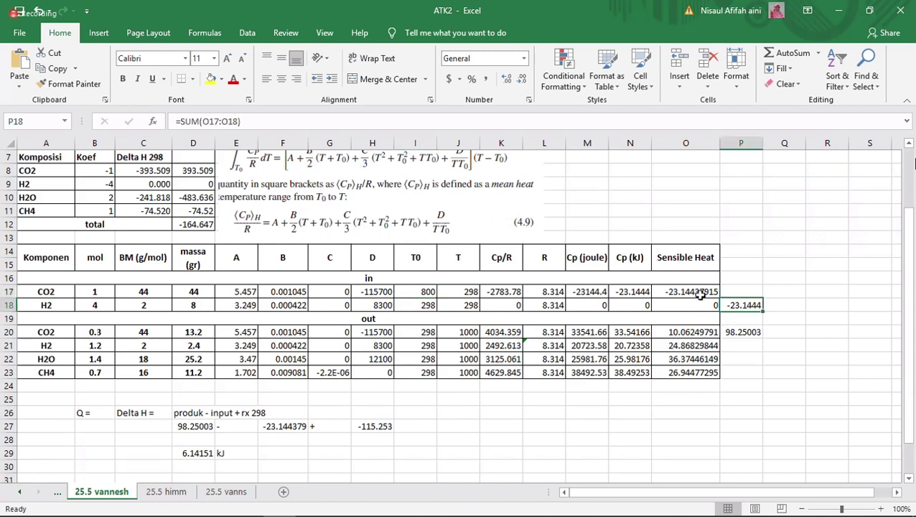
{"action": "left_click", "coordinate": [745, 338]}
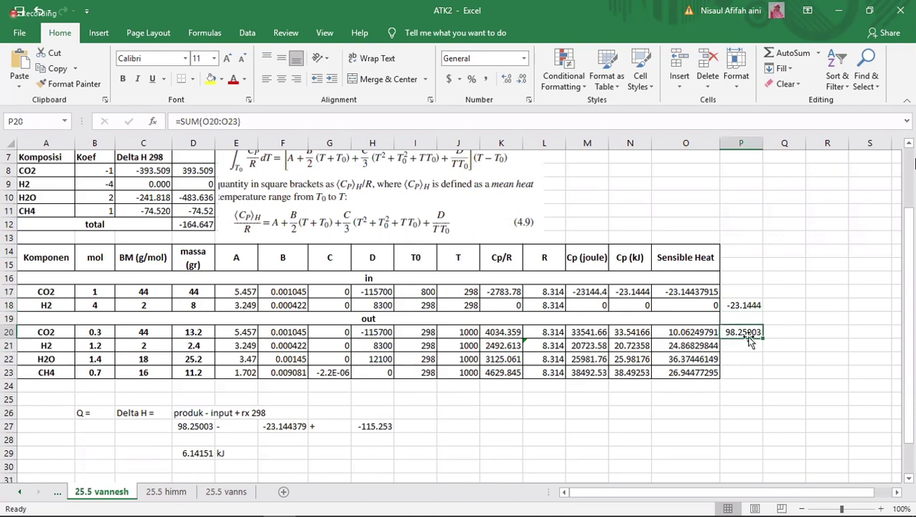
{"action": "left_click", "coordinate": [729, 305]}
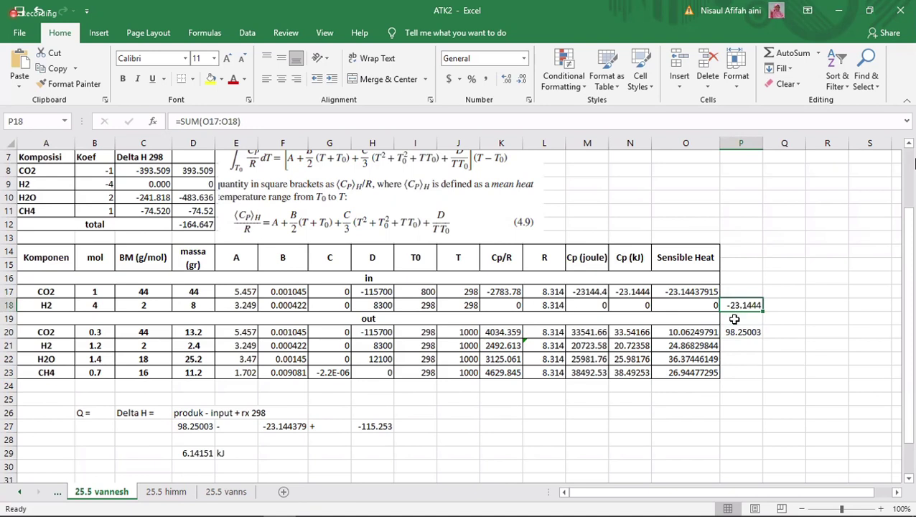
{"action": "left_click", "coordinate": [696, 292]}
{"action": "scroll", "coordinate": [525, 279], "scroll_direction": "up", "scroll_amount": 1}
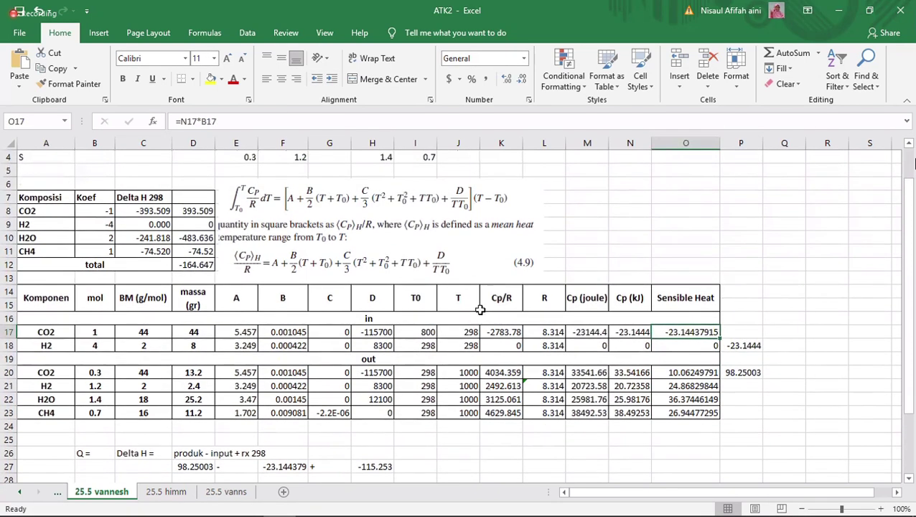
{"action": "left_click", "coordinate": [412, 332]}
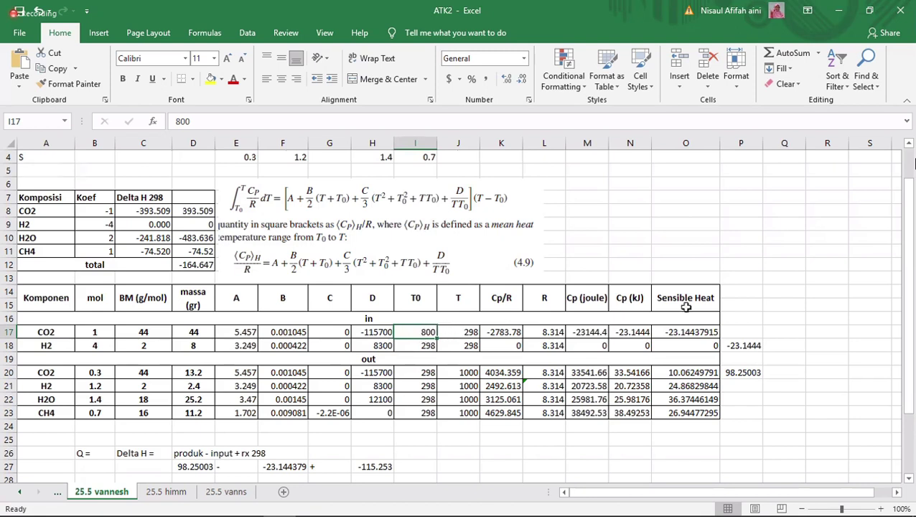
{"action": "left_click", "coordinate": [693, 334]}
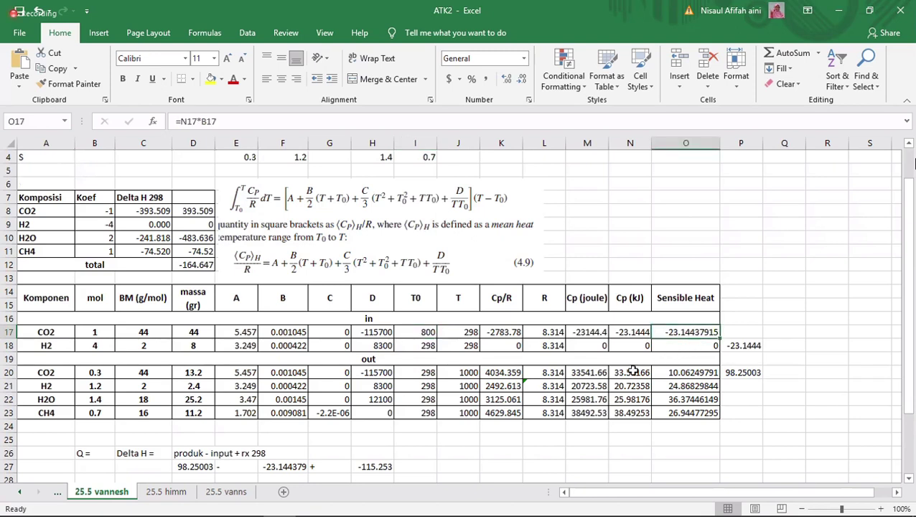
{"action": "left_click", "coordinate": [486, 437]}
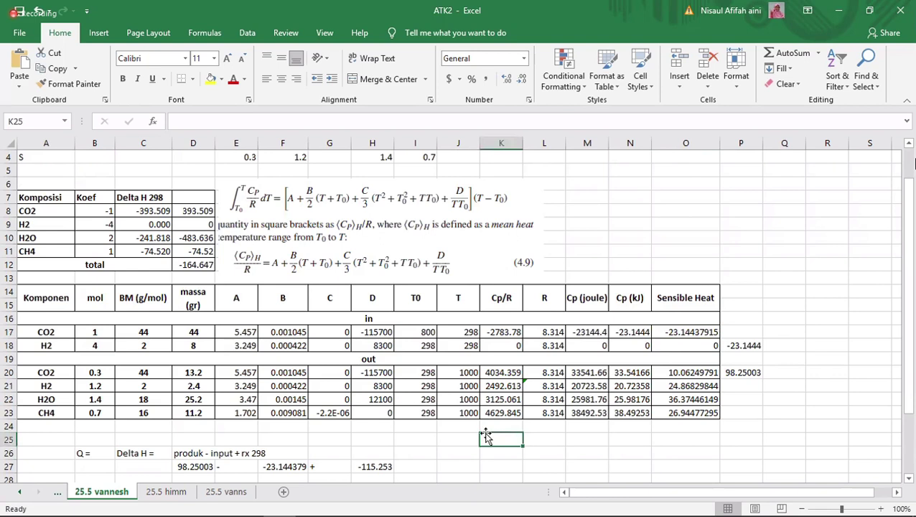
Examine the heat capacity integral formula picture against the T0 and T columns of the component table
{"action": "scroll", "coordinate": [486, 437], "scroll_direction": "down", "scroll_amount": 1}
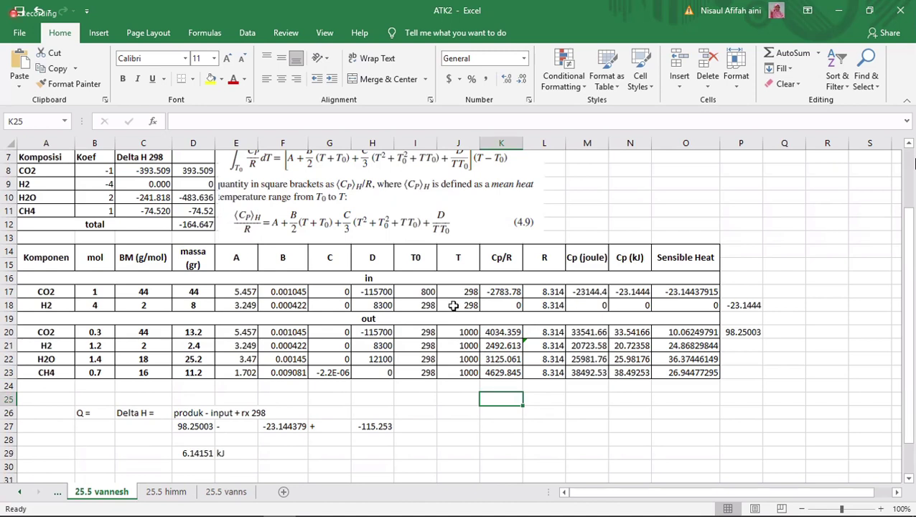
{"action": "scroll", "coordinate": [453, 306], "scroll_direction": "up", "scroll_amount": 1}
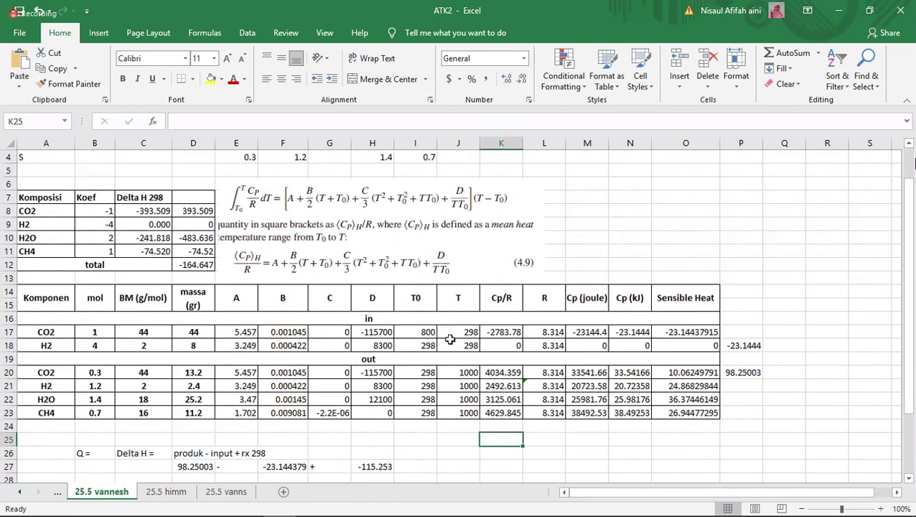
{"action": "scroll", "coordinate": [449, 340], "scroll_direction": "down", "scroll_amount": 1}
{"action": "scroll", "coordinate": [483, 239], "scroll_direction": "up", "scroll_amount": 1}
{"action": "left_click", "coordinate": [491, 213]}
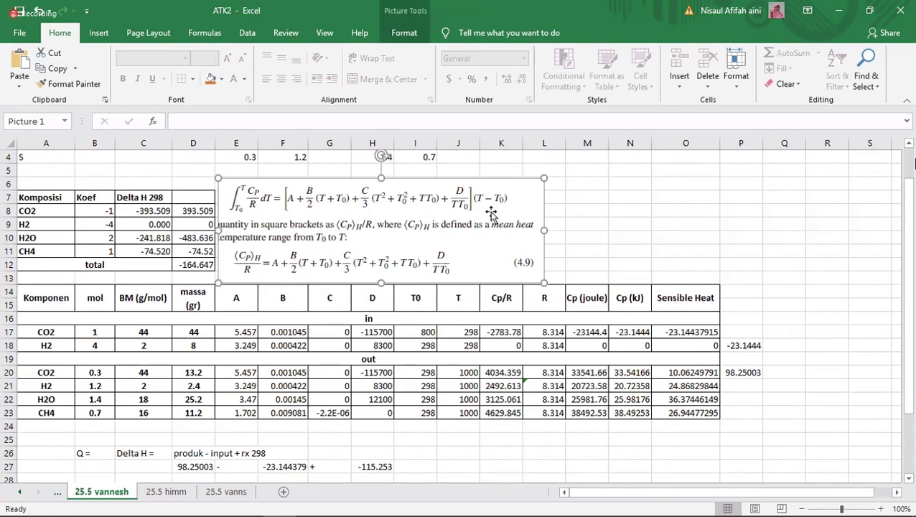
{"action": "left_click", "coordinate": [588, 227]}
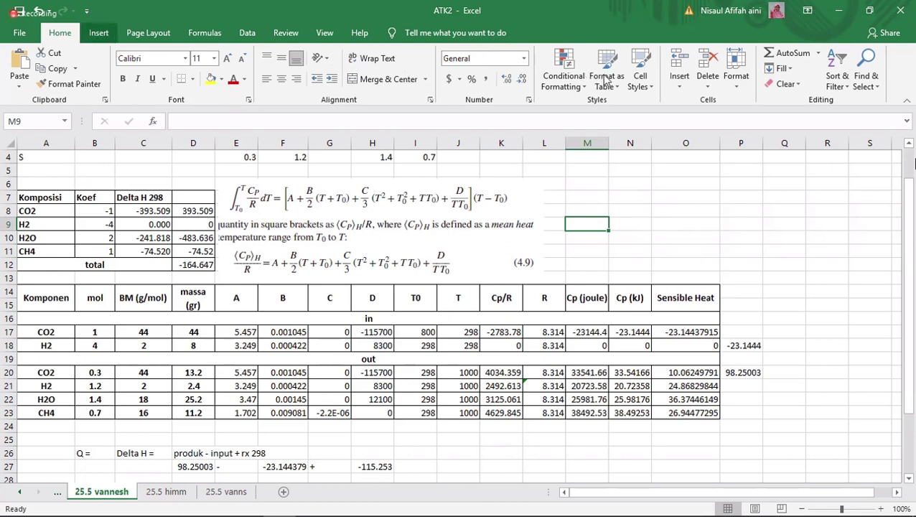
Draw a vertical line about 0.89" tall in column O beside the formula picture and a horizontal line about 0.99" long from its lower end
{"action": "left_click", "coordinate": [106, 33]}
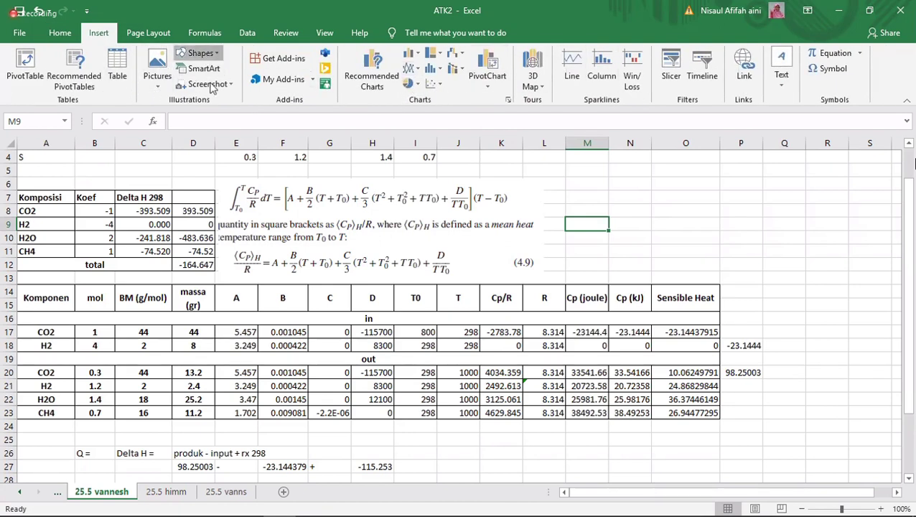
{"action": "left_click", "coordinate": [200, 52]}
{"action": "left_click", "coordinate": [189, 79]}
{"action": "left_click_drag", "start_coordinate": [667, 181], "coordinate": [668, 238]}
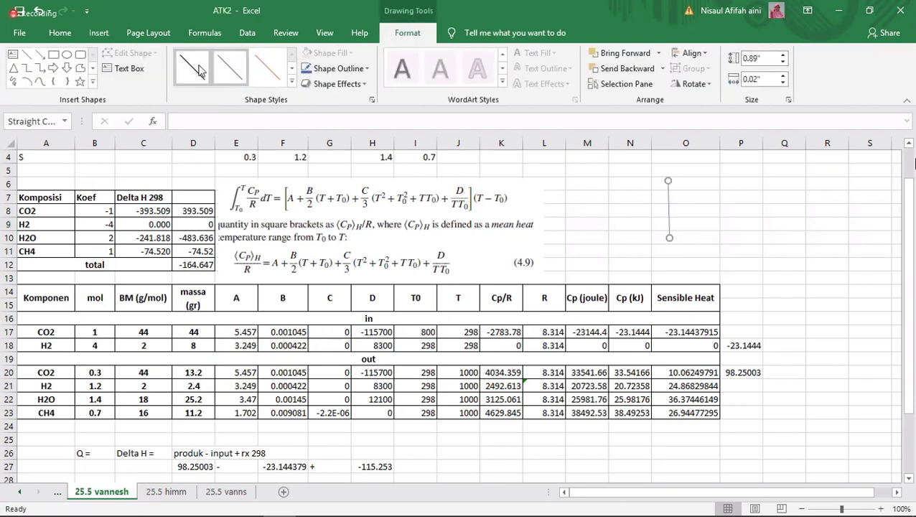
{"action": "left_click", "coordinate": [27, 55]}
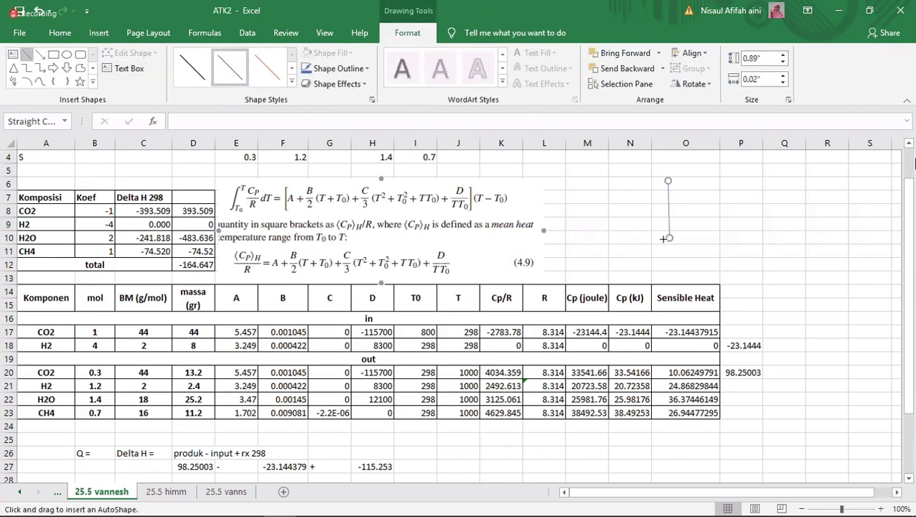
{"action": "left_click_drag", "start_coordinate": [668, 238], "coordinate": [731, 239]}
Complete the path diagram with a vertical line about 1.47" tall at the base's free end and an arrow joining the two verticals' upper ends
{"action": "scroll", "coordinate": [459, 165], "scroll_direction": "up", "scroll_amount": 1}
{"action": "left_click", "coordinate": [27, 55]}
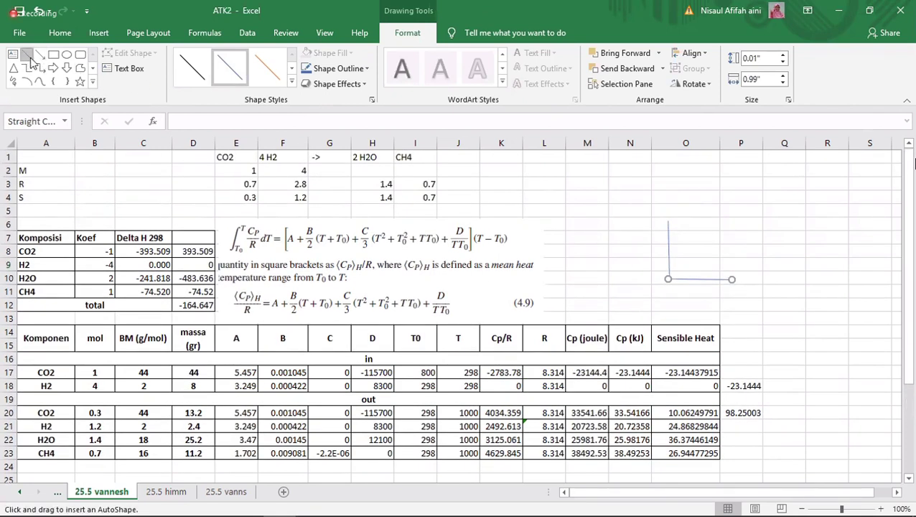
{"action": "left_click_drag", "start_coordinate": [733, 278], "coordinate": [731, 185]}
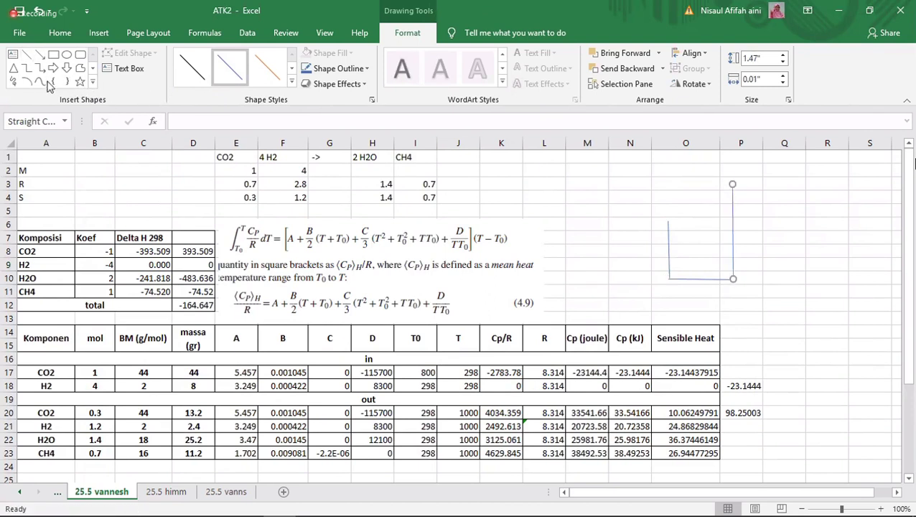
{"action": "left_click_drag", "start_coordinate": [669, 219], "coordinate": [729, 185]}
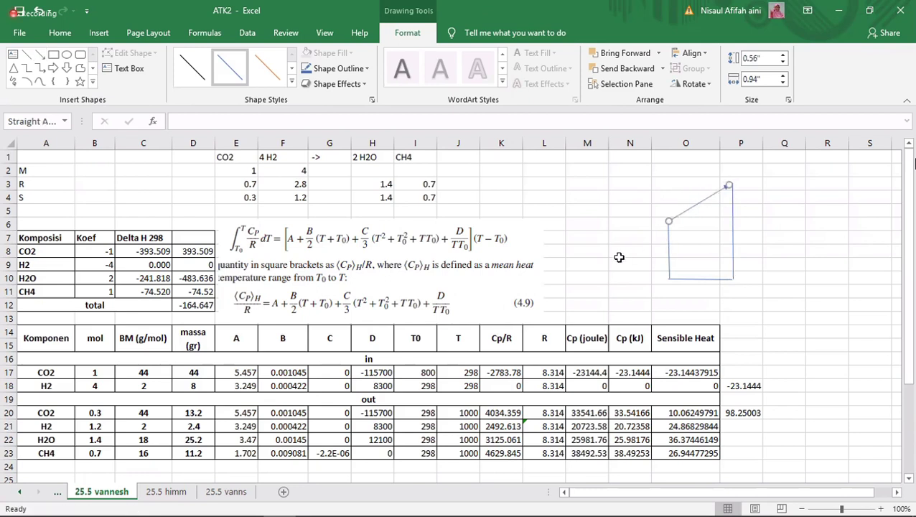
{"action": "left_click", "coordinate": [621, 264]}
Label the path diagram's temperatures with 800 in N6, 298 in N10 and 1000 in P3
{"action": "left_click", "coordinate": [630, 222]}
{"action": "type", "text": "800"}
{"action": "key", "text": "Return"}
{"action": "key", "text": "Down"}
{"action": "key", "text": "Down"}
{"action": "key", "text": "Down"}
{"action": "type", "text": "298"}
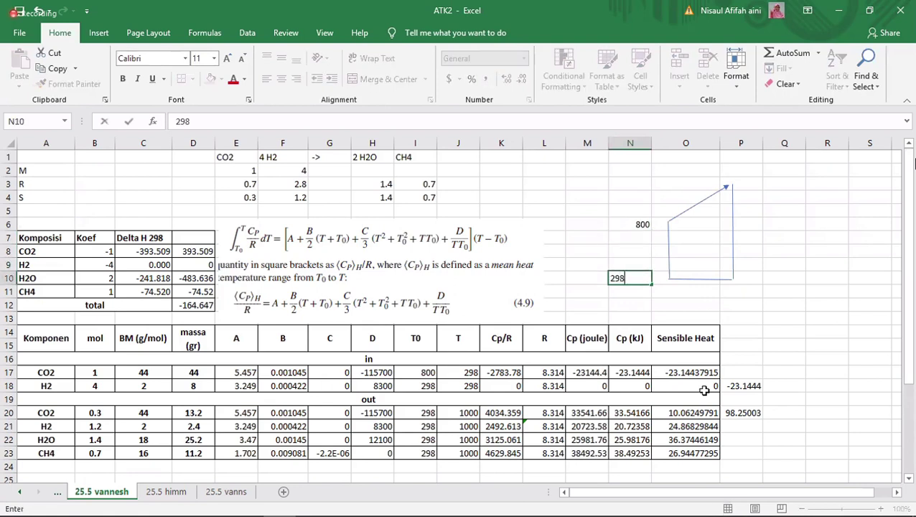
{"action": "key", "text": "Return"}
{"action": "left_click", "coordinate": [755, 182]}
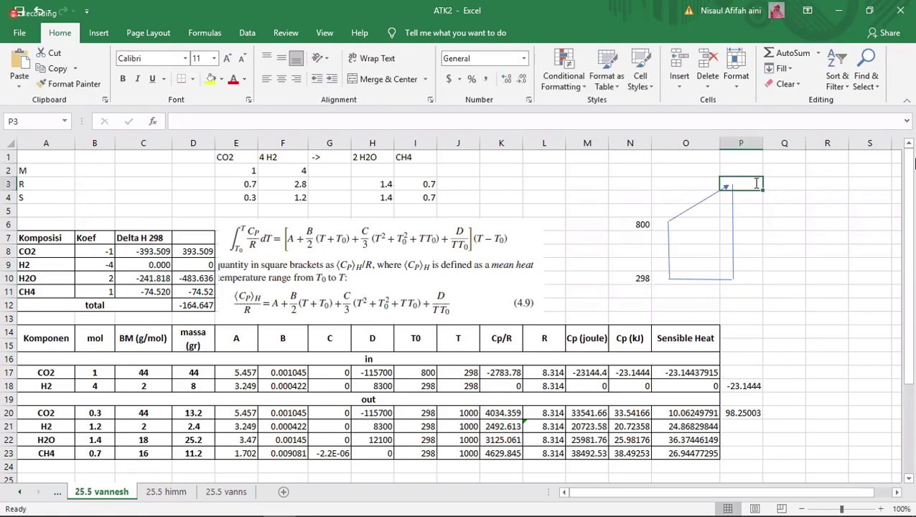
{"action": "type", "text": "1000"}
{"action": "left_click", "coordinate": [760, 224]}
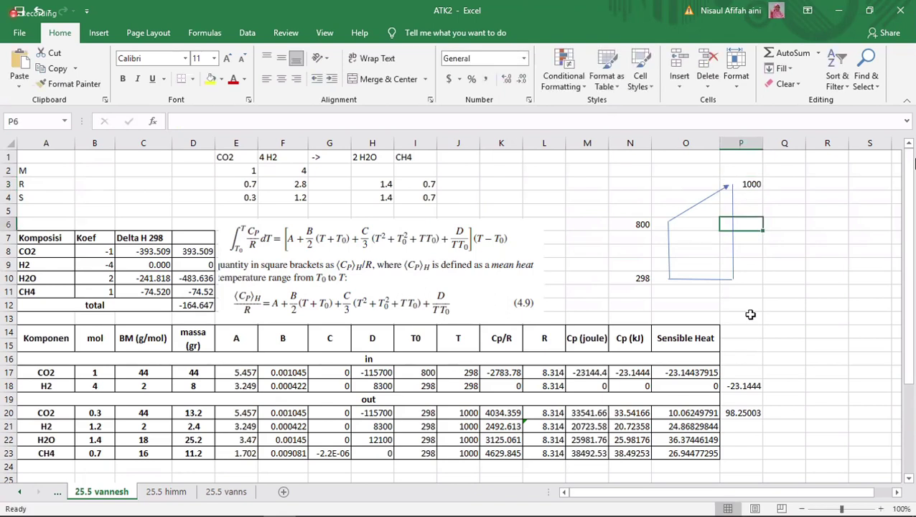
Enter T in M10 beside the 298 label and T0 in M6 beside the 800 label
{"action": "left_click", "coordinate": [634, 305]}
{"action": "scroll", "coordinate": [637, 302], "scroll_direction": "down", "scroll_amount": 1}
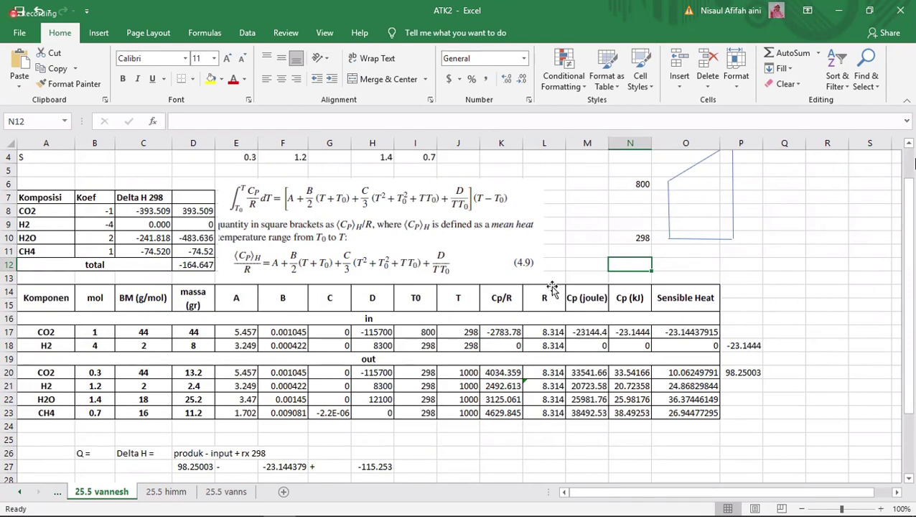
{"action": "left_click", "coordinate": [630, 182]}
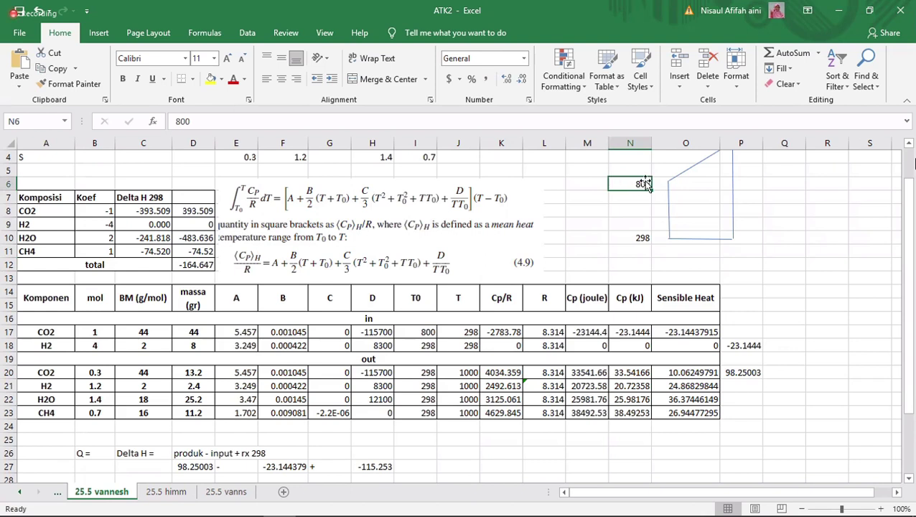
{"action": "left_click", "coordinate": [638, 243]}
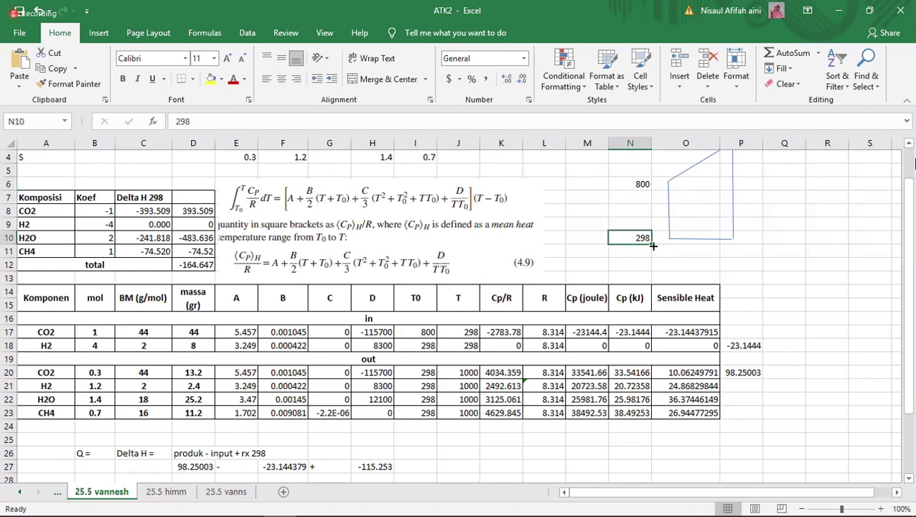
{"action": "left_click", "coordinate": [606, 241]}
{"action": "type", "text": "T"}
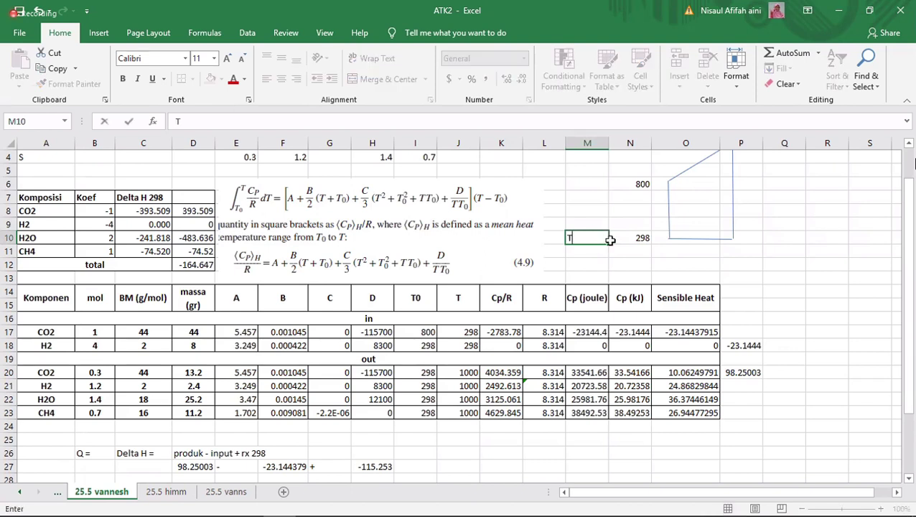
{"action": "left_click", "coordinate": [600, 185]}
{"action": "type", "text": "T"}
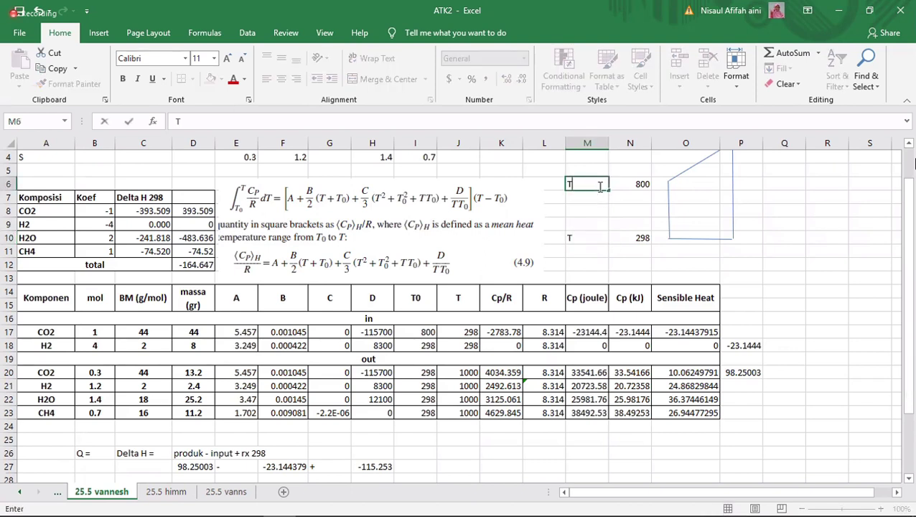
{"action": "type", "text": "0"}
{"action": "key", "text": "Return"}
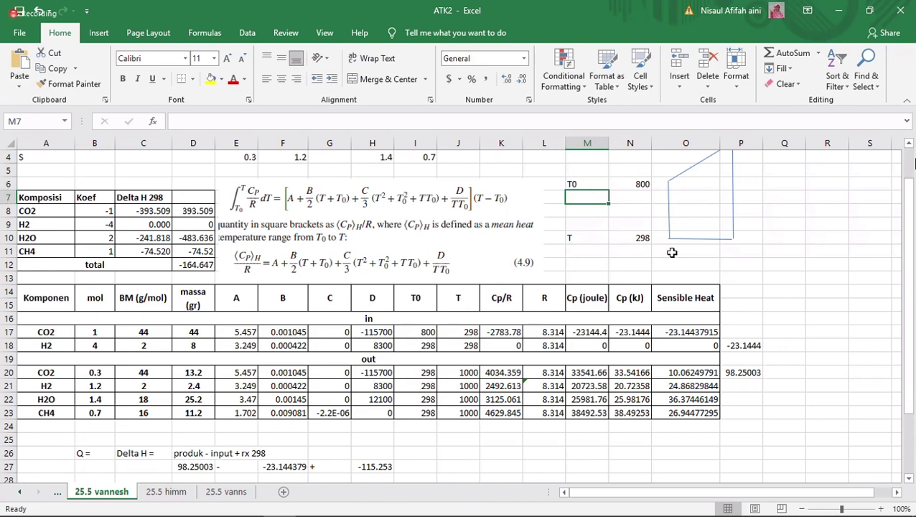
{"action": "scroll", "coordinate": [671, 253], "scroll_direction": "up", "scroll_amount": 1}
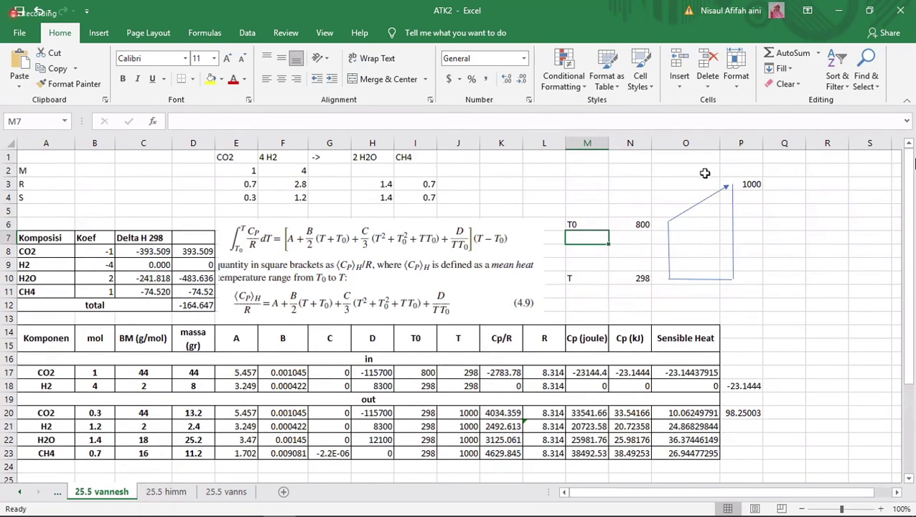
{"action": "left_click", "coordinate": [696, 285]}
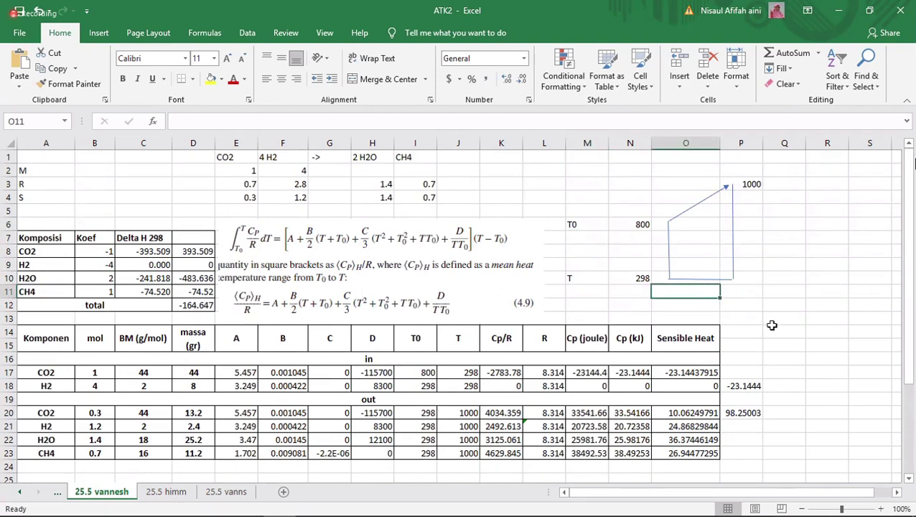
Label the path diagram with Delta H rx in O11 below its base and Delta H Produk in Q7 beside its taller vertical
{"action": "type", "text": "Deltah"}
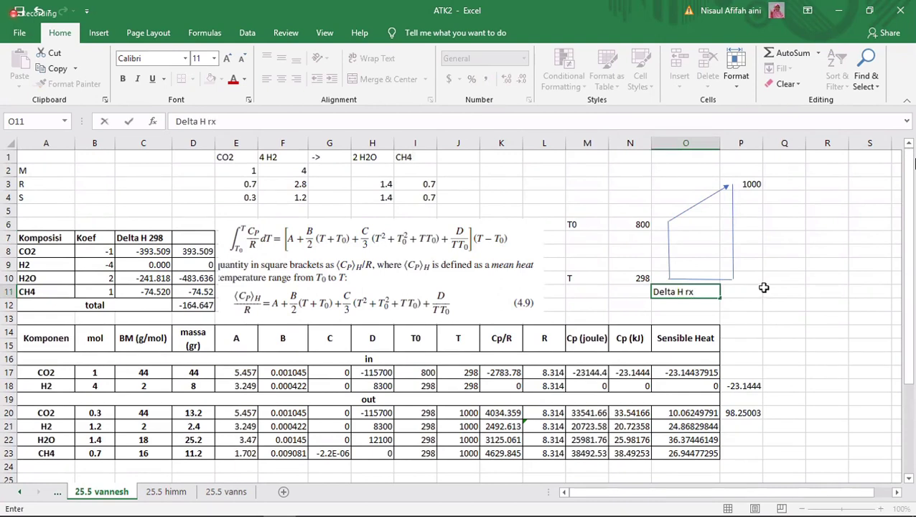
{"action": "left_click", "coordinate": [764, 287]}
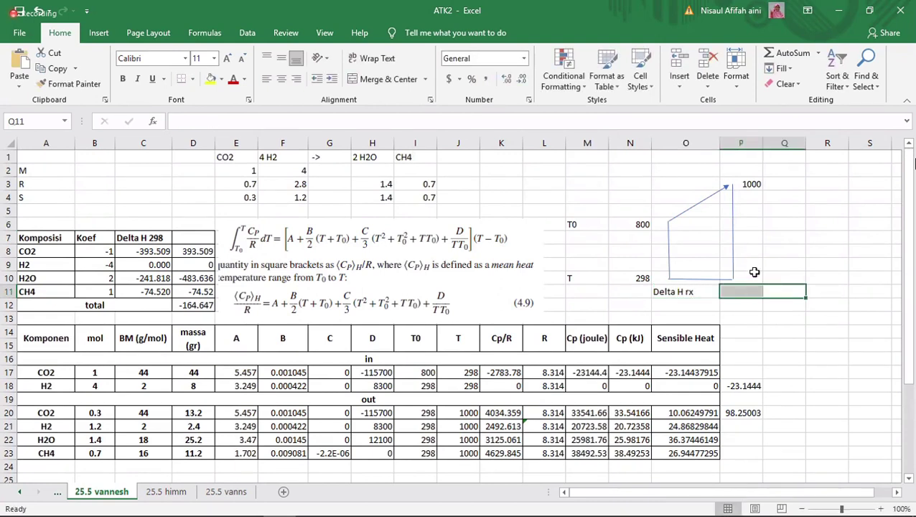
{"action": "left_click", "coordinate": [757, 241]}
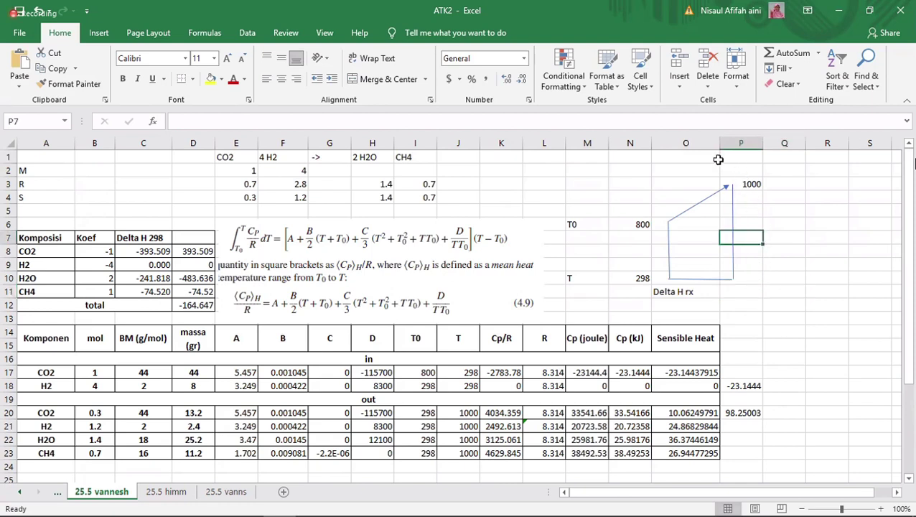
{"action": "left_click", "coordinate": [768, 239]}
{"action": "type", "text": "Delta"}
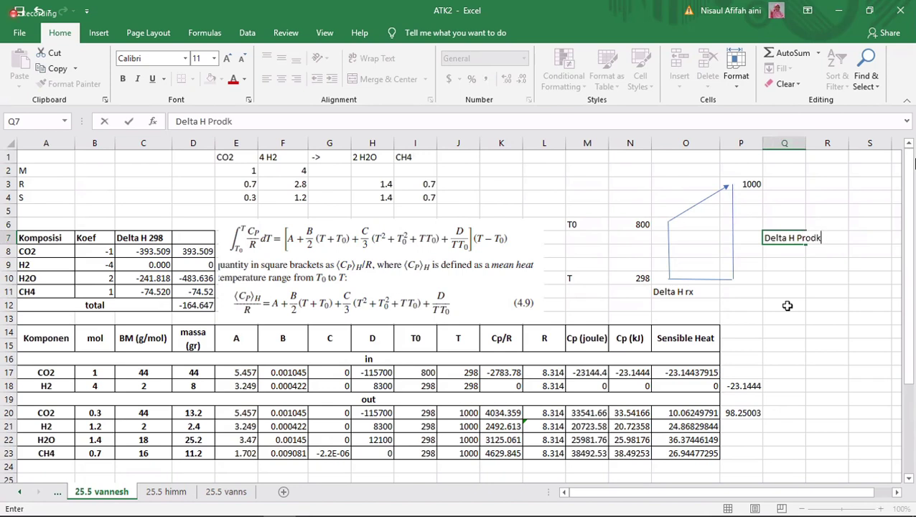
{"action": "type", "text": " H Prodk"}
{"action": "key", "text": "Return"}
{"action": "left_click", "coordinate": [780, 238]}
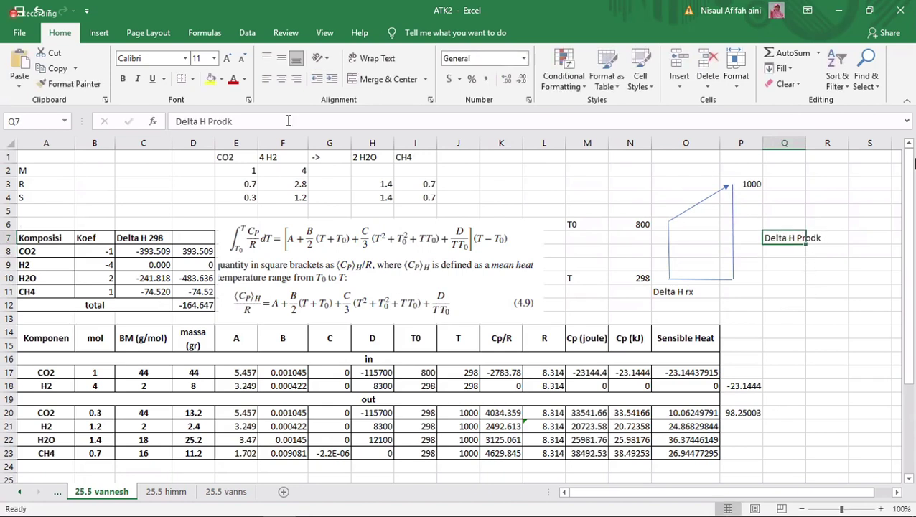
{"action": "left_click", "coordinate": [226, 122]}
{"action": "type", "text": "u"}
{"action": "key", "text": "Return"}
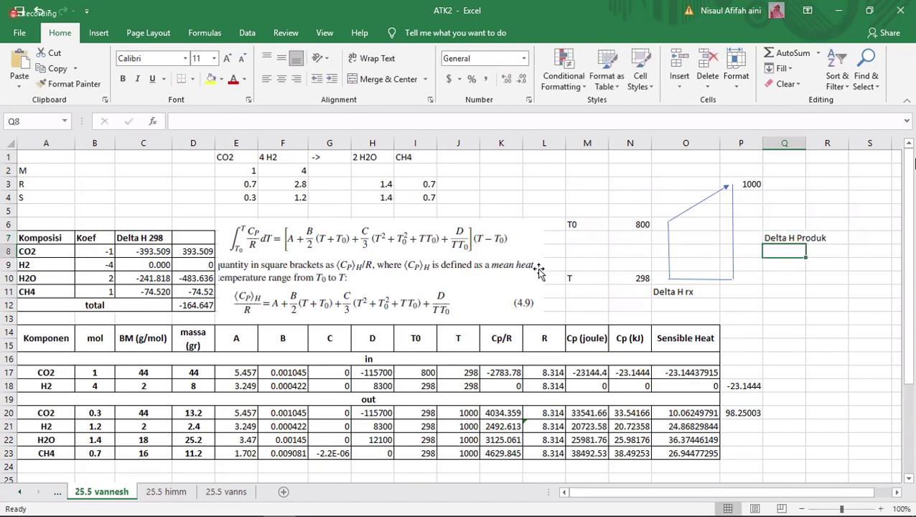
Examine the inlet CO2 temperature, the summed sensible heats in column P and the Delta H formula in D29
{"action": "left_click", "coordinate": [459, 372]}
{"action": "scroll", "coordinate": [445, 390], "scroll_direction": "down", "scroll_amount": 1}
{"action": "scroll", "coordinate": [445, 390], "scroll_direction": "up", "scroll_amount": 1}
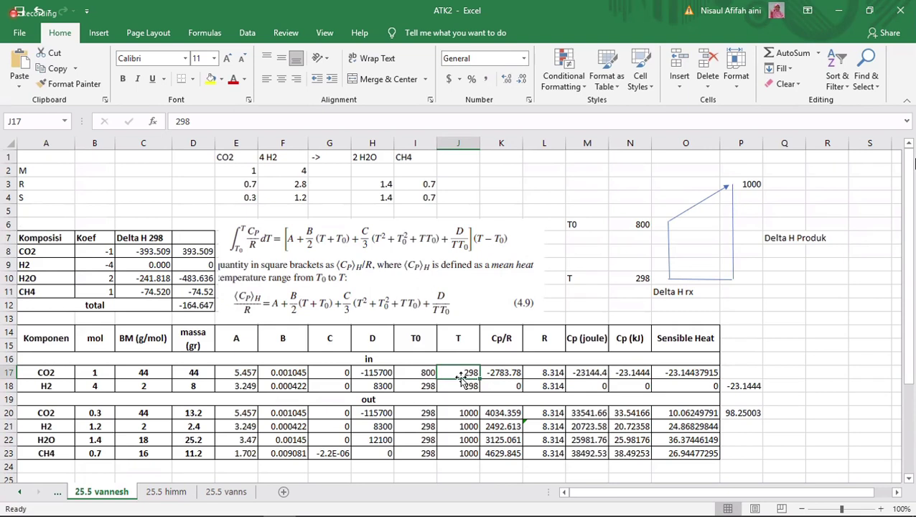
{"action": "scroll", "coordinate": [736, 389], "scroll_direction": "down", "scroll_amount": 1}
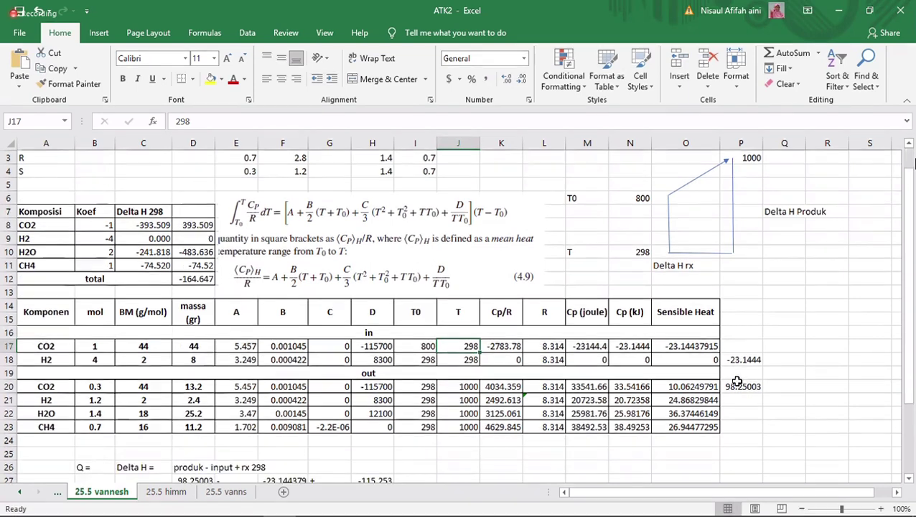
{"action": "left_click", "coordinate": [734, 348]}
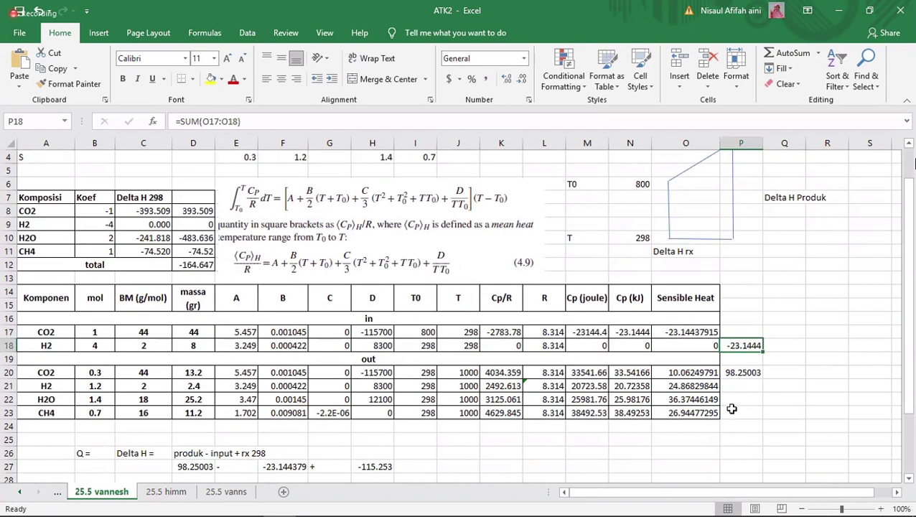
{"action": "left_click", "coordinate": [736, 423]}
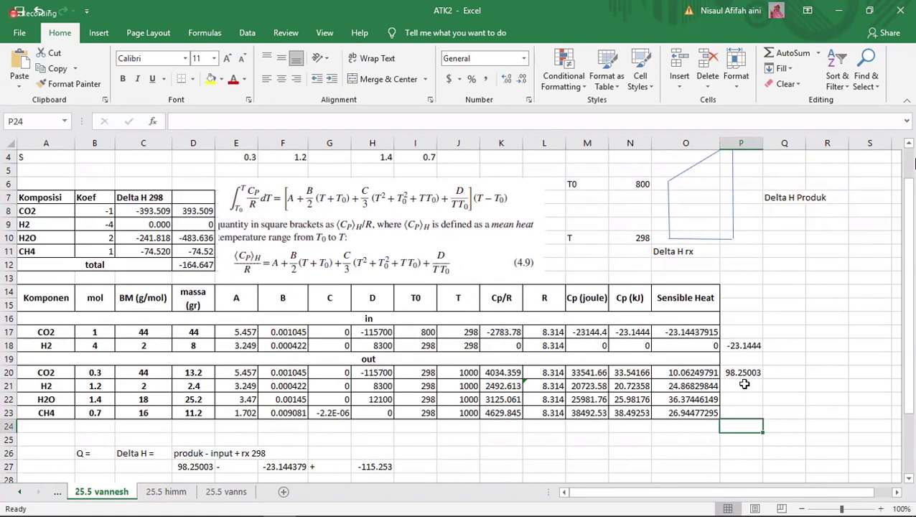
{"action": "scroll", "coordinate": [744, 384], "scroll_direction": "down", "scroll_amount": 1}
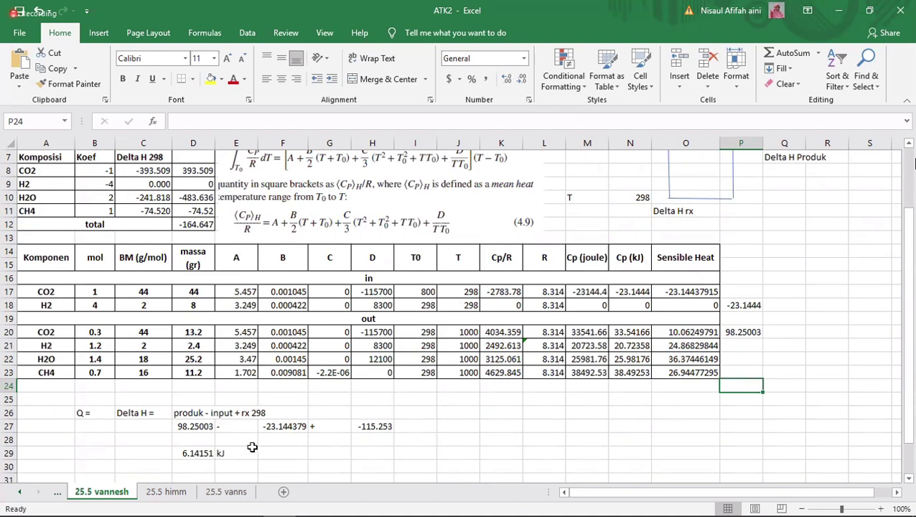
{"action": "left_click", "coordinate": [200, 456]}
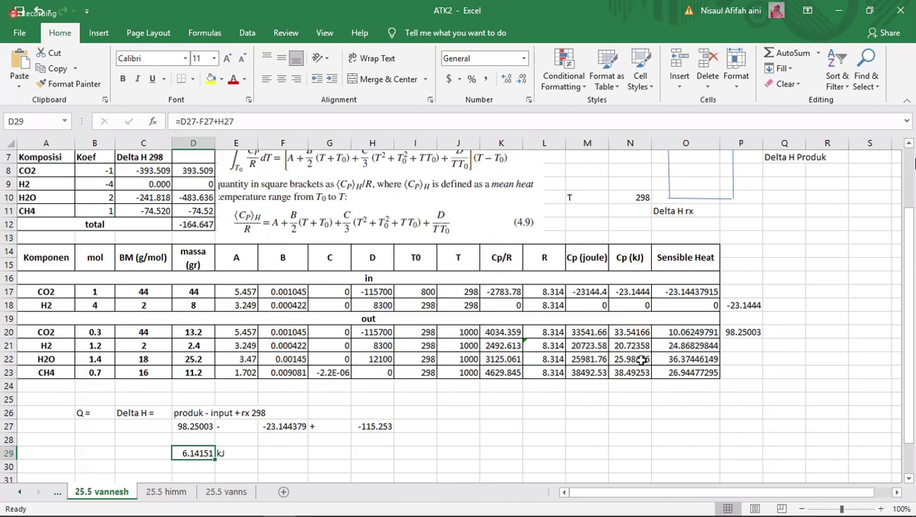
{"action": "scroll", "coordinate": [624, 358], "scroll_direction": "up", "scroll_amount": 1}
{"action": "scroll", "coordinate": [639, 337], "scroll_direction": "down", "scroll_amount": 1}
{"action": "scroll", "coordinate": [208, 438], "scroll_direction": "down", "scroll_amount": 1}
{"action": "scroll", "coordinate": [244, 431], "scroll_direction": "up", "scroll_amount": 1}
Swap the inlet CO2 temperatures in row 17, setting T to 800 and T0 to 298
{"action": "left_click", "coordinate": [452, 296]}
{"action": "left_click_drag", "start_coordinate": [425, 289], "coordinate": [448, 292]}
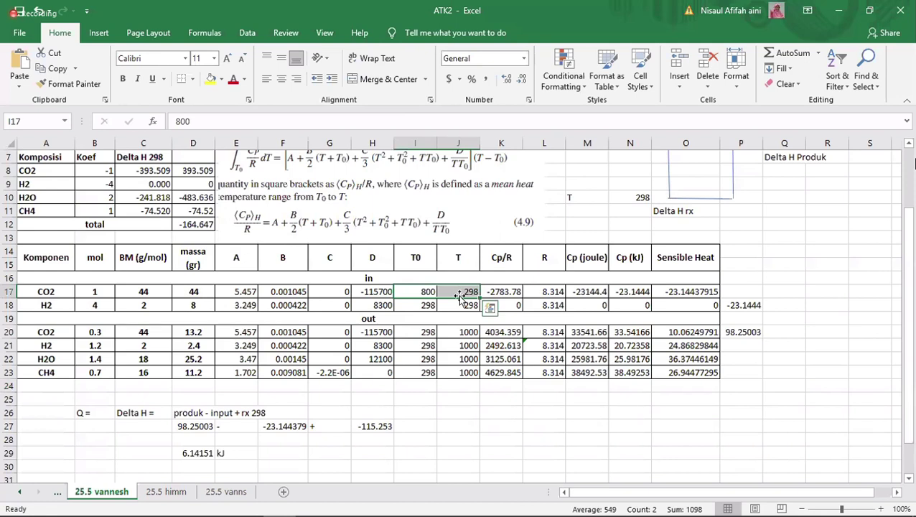
{"action": "left_click", "coordinate": [460, 297]}
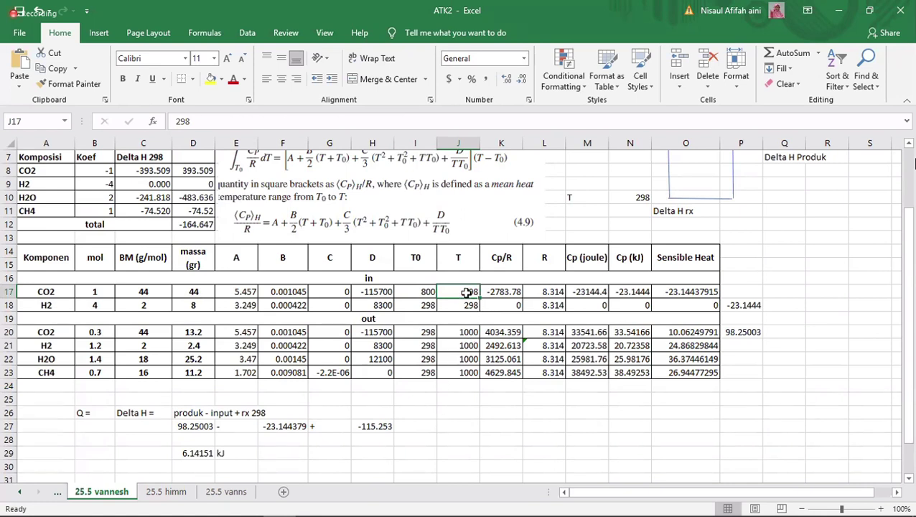
{"action": "type", "text": "800"}
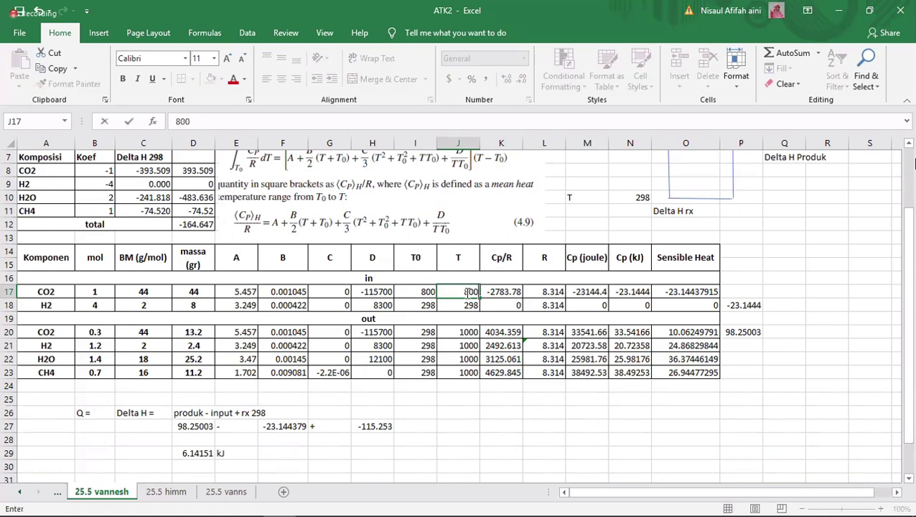
{"action": "left_click", "coordinate": [416, 292]}
{"action": "type", "text": "298"}
{"action": "key", "text": "Return"}
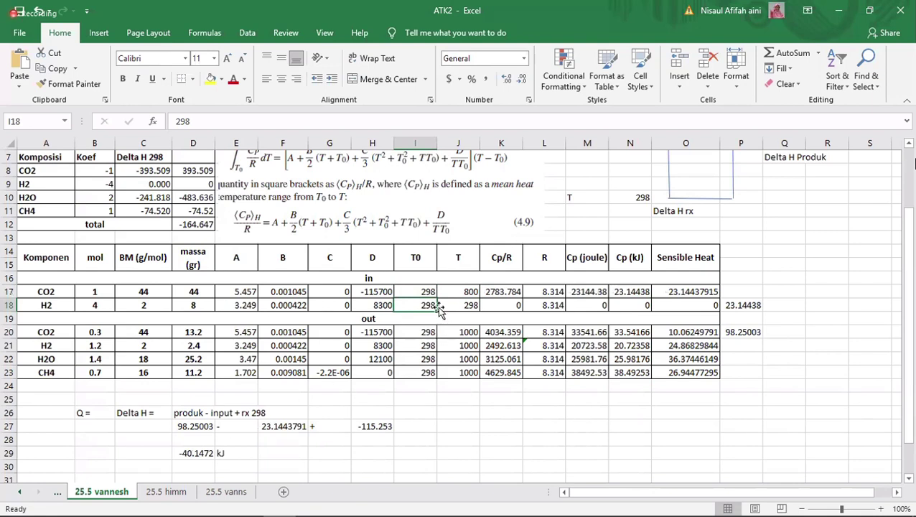
Examine how the swapped CO2 temperatures affect the sensible heat table and the Delta H result in D29
{"action": "scroll", "coordinate": [440, 310], "scroll_direction": "up", "scroll_amount": 1}
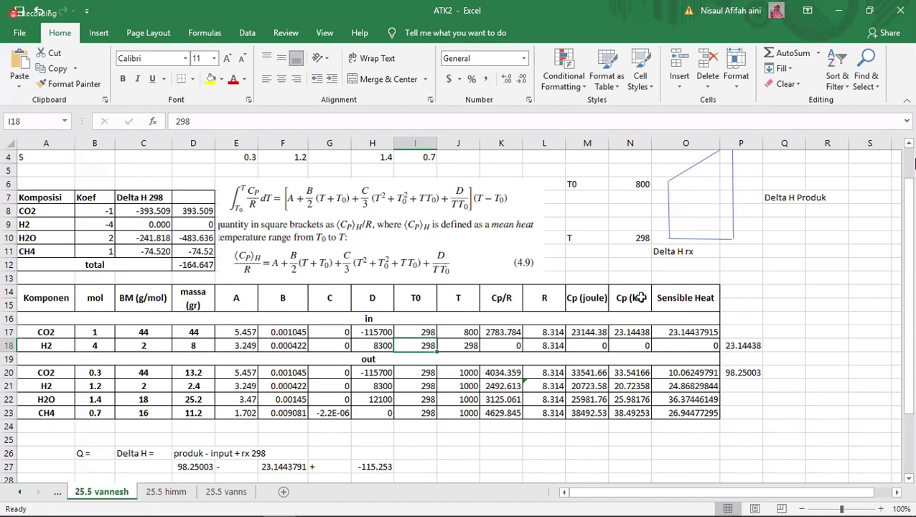
{"action": "scroll", "coordinate": [549, 350], "scroll_direction": "down", "scroll_amount": 1}
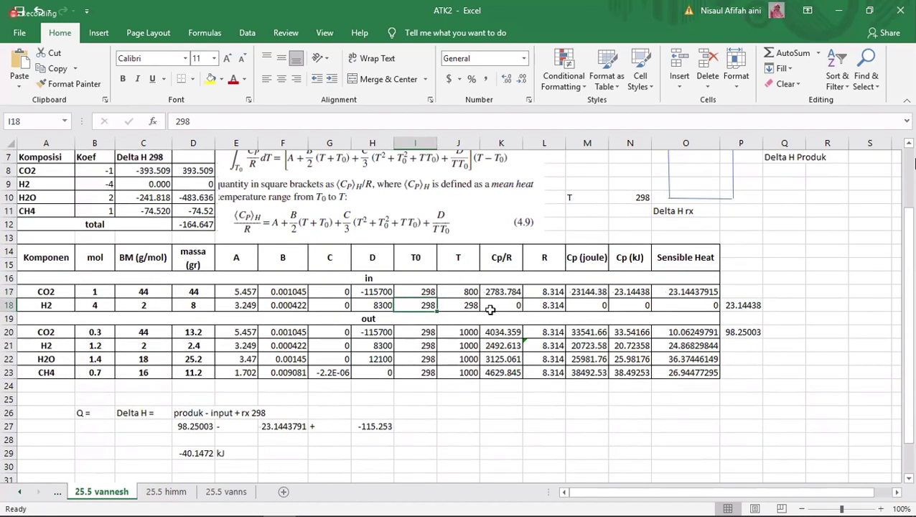
{"action": "left_click", "coordinate": [428, 292]}
{"action": "scroll", "coordinate": [660, 255], "scroll_direction": "up", "scroll_amount": 1}
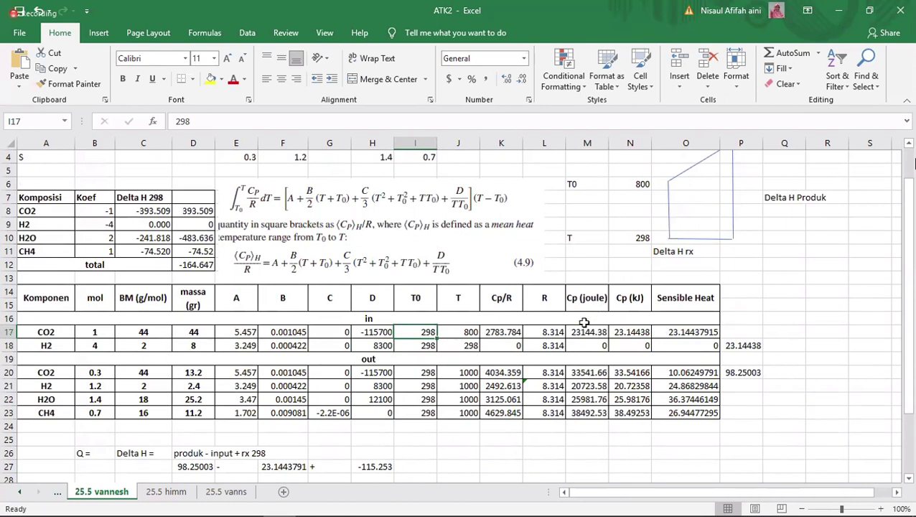
{"action": "scroll", "coordinate": [566, 333], "scroll_direction": "down", "scroll_amount": 1}
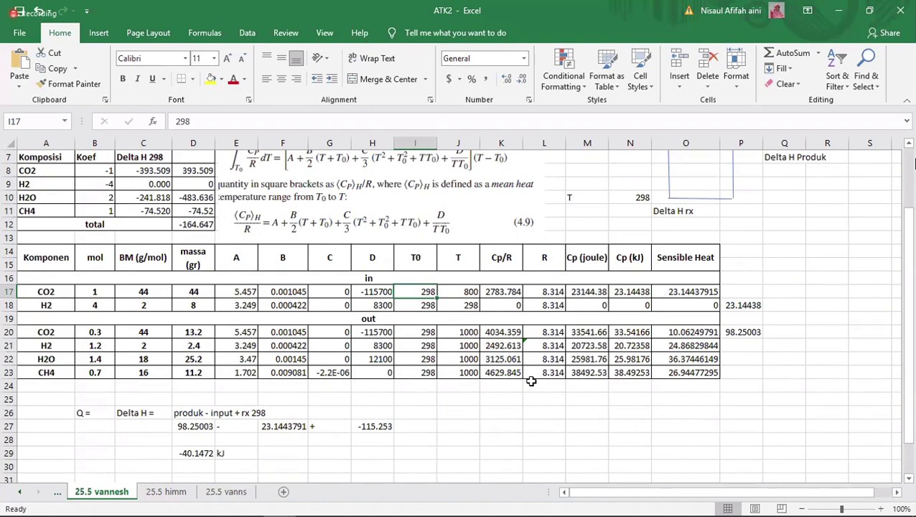
{"action": "left_click", "coordinate": [204, 453]}
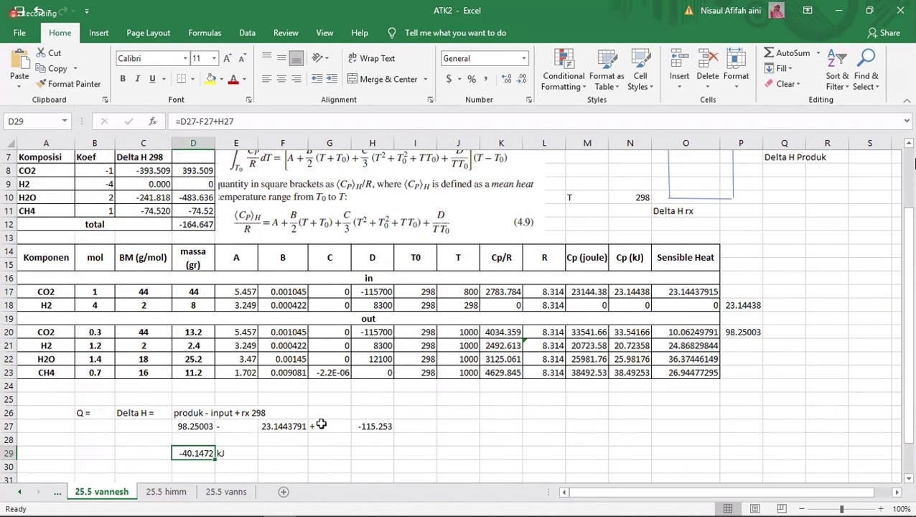
{"action": "scroll", "coordinate": [334, 395], "scroll_direction": "up", "scroll_amount": 1, "text": "ctrl"}
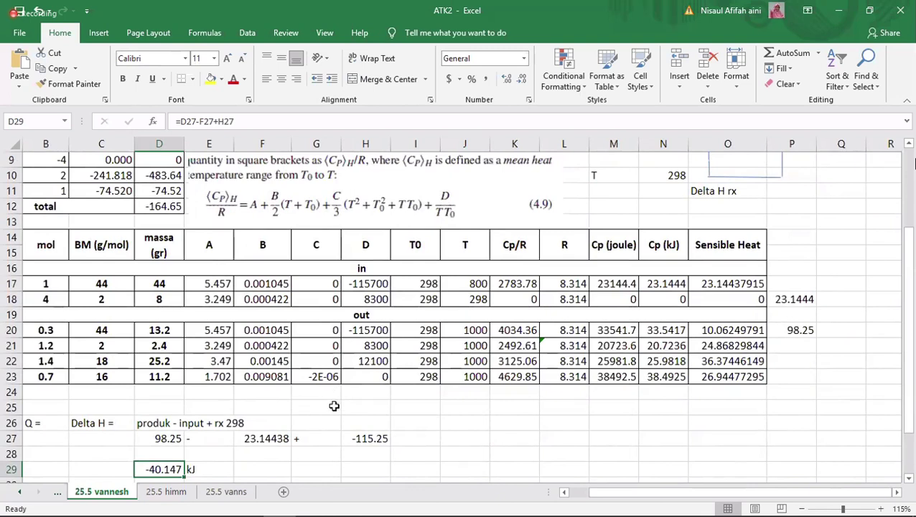
{"action": "scroll", "coordinate": [335, 396], "scroll_direction": "up", "scroll_amount": 1, "text": "ctrl"}
{"action": "scroll", "coordinate": [323, 391], "scroll_direction": "down", "scroll_amount": 1}
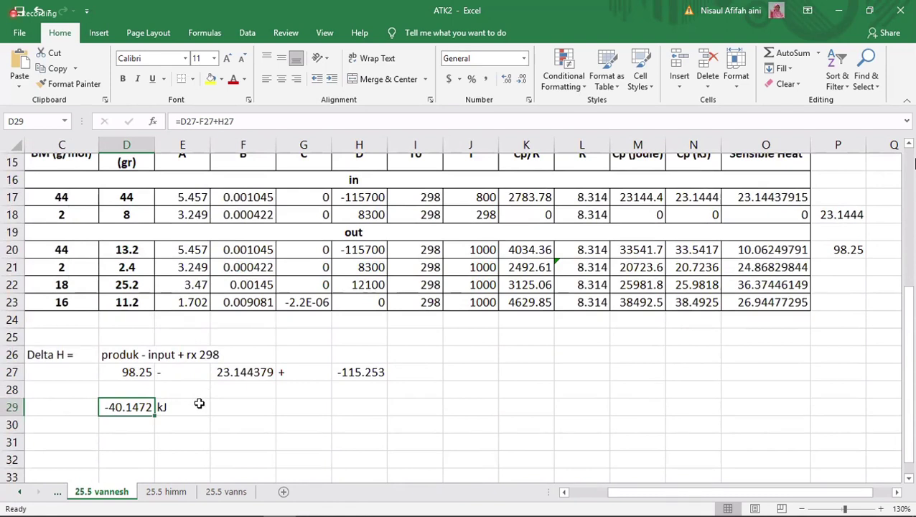
{"action": "key", "text": "F2"}
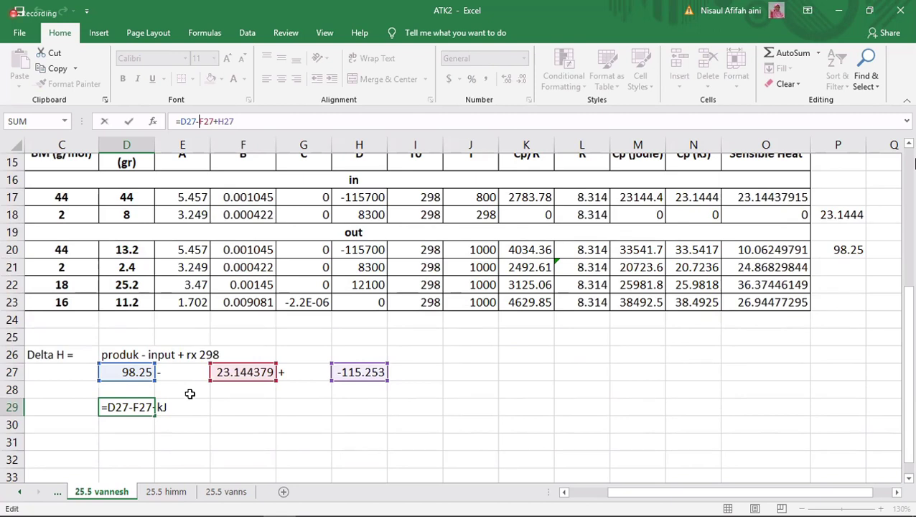
{"action": "left_click", "coordinate": [186, 396]}
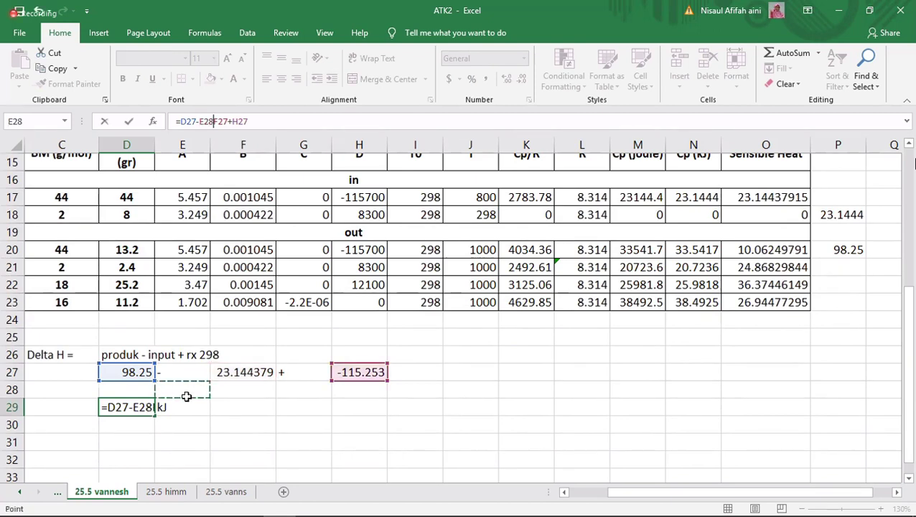
{"action": "key", "text": "Escape"}
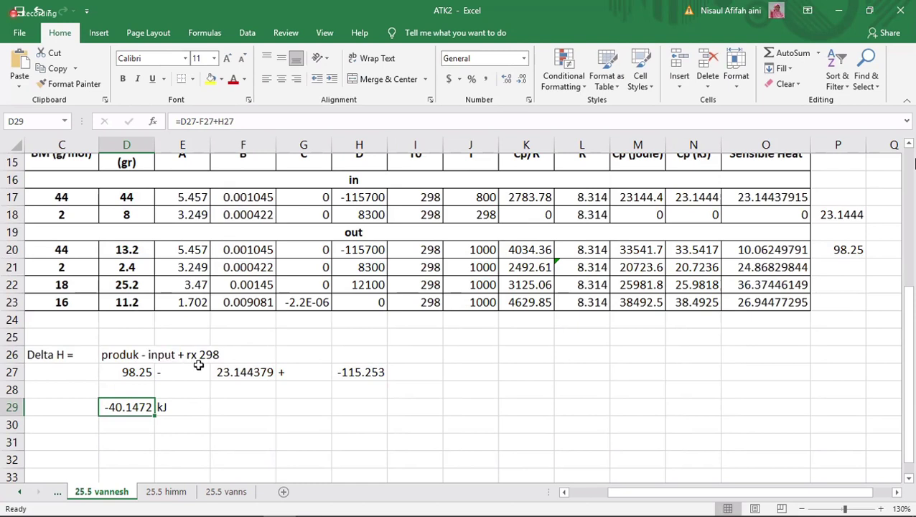
Change the Delta H expression in D26 to read produk + input + rx 298
{"action": "left_click", "coordinate": [122, 356]}
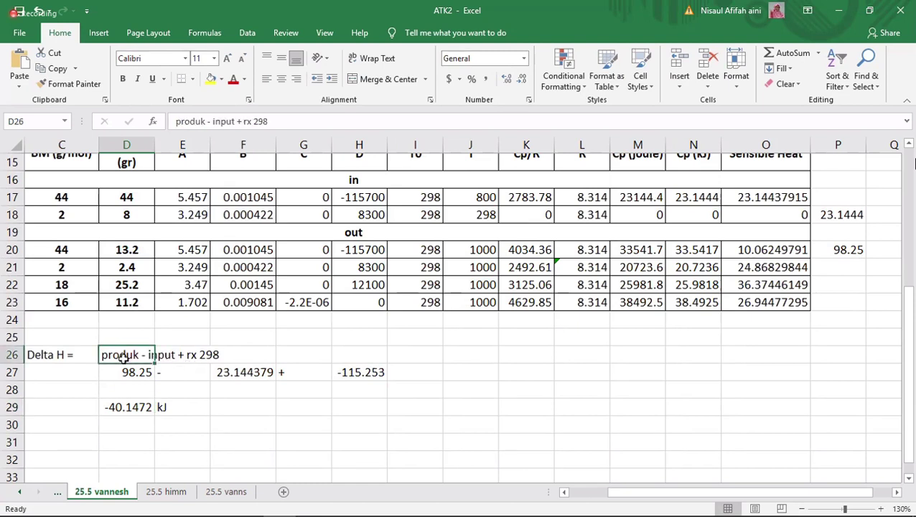
{"action": "left_click", "coordinate": [211, 121]}
{"action": "key", "text": "BackSpace"}
{"action": "key", "text": "BackSpace"}
{"action": "type", "text": "+"}
{"action": "key", "text": "BackSpace"}
{"action": "type", "text": "+"}
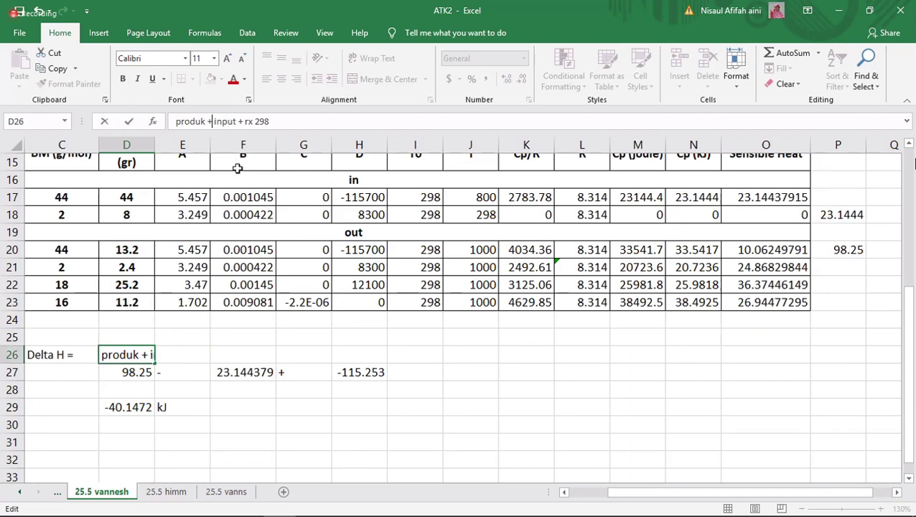
{"action": "left_click", "coordinate": [229, 359]}
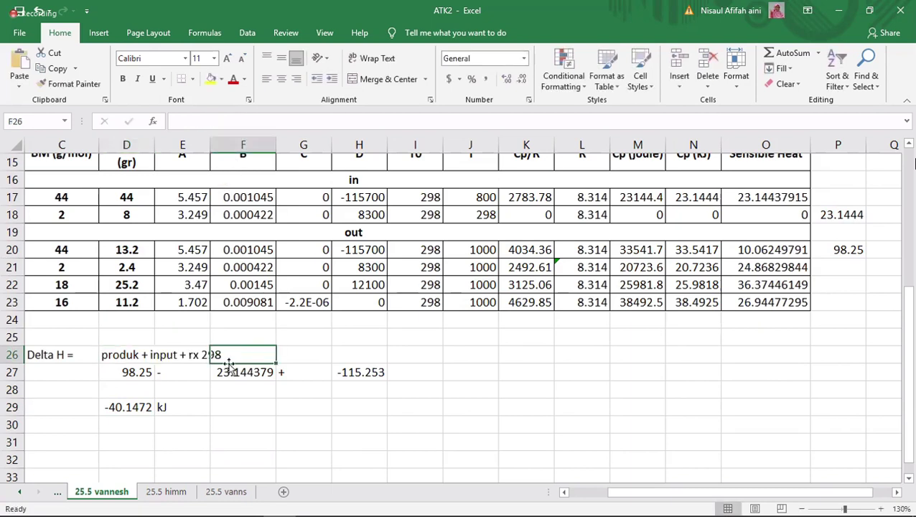
Replace the operator sign in E27, between the product and input heat values, with a plus sign
{"action": "left_click", "coordinate": [184, 371]}
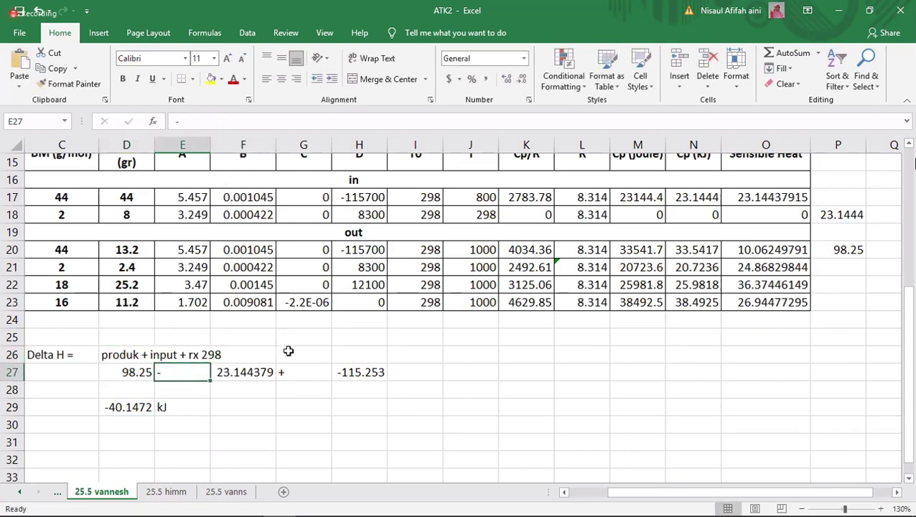
{"action": "type", "text": "+"}
{"action": "left_click", "coordinate": [130, 409]}
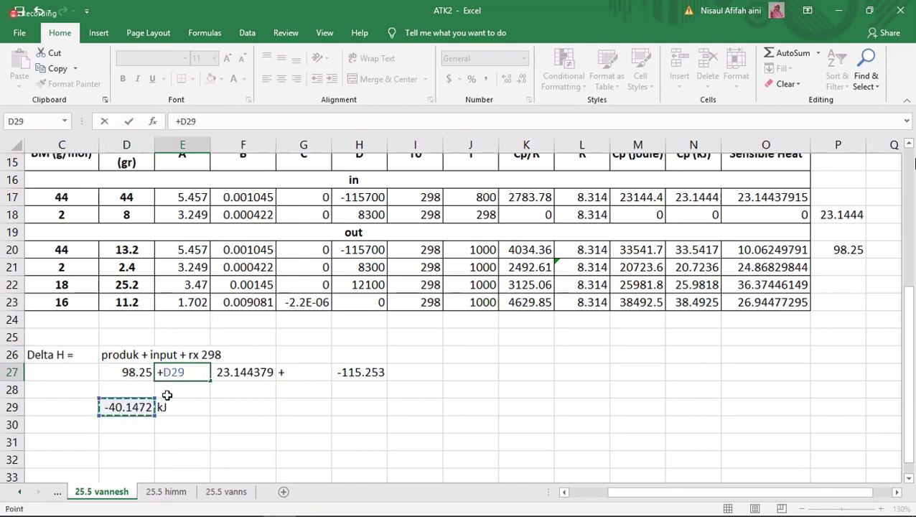
{"action": "key", "text": "Escape"}
{"action": "type", "text": "+"}
{"action": "key", "text": "Return"}
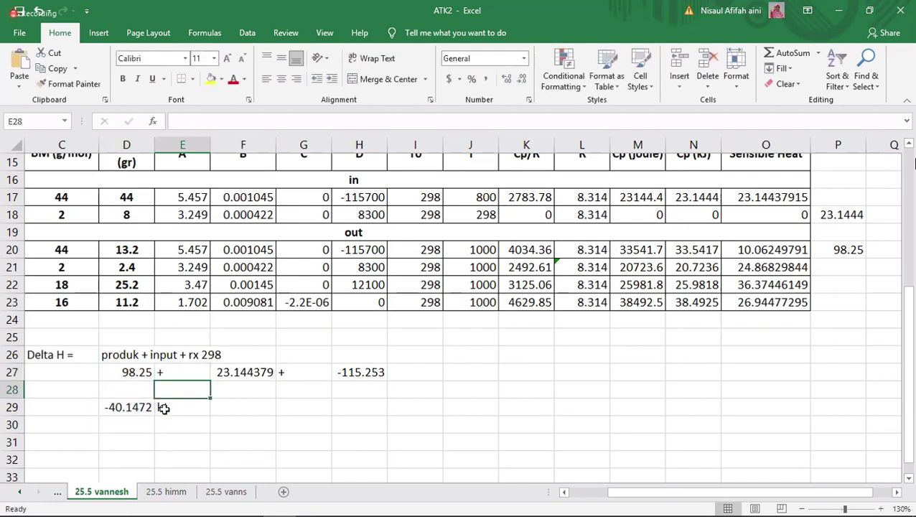
Change the Delta H formula in D29 to =D27+F27+H27
{"action": "left_click", "coordinate": [135, 408]}
{"action": "left_click", "coordinate": [200, 122]}
{"action": "key", "text": "BackSpace"}
{"action": "type", "text": "+"}
{"action": "key", "text": "Return"}
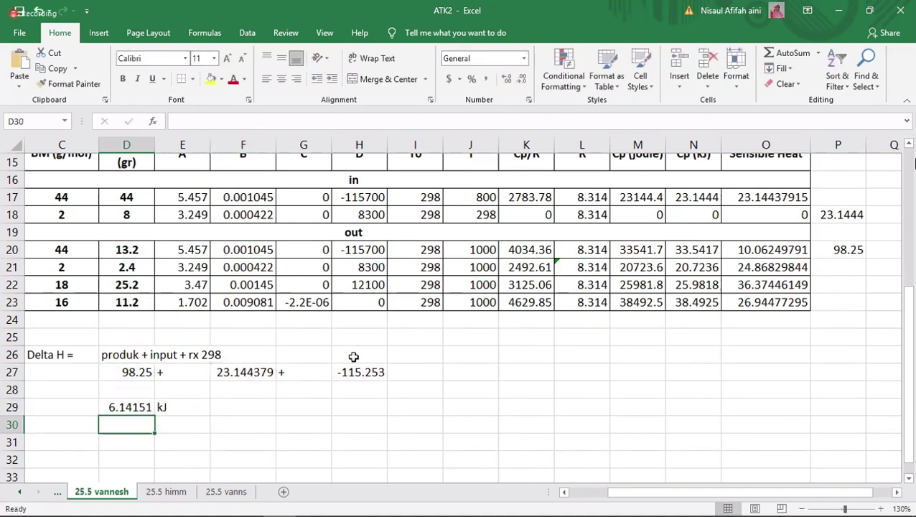
Check the inlet CO2 T0 value and the cells referenced by the Delta H formula in D29
{"action": "scroll", "coordinate": [643, 313], "scroll_direction": "down", "scroll_amount": 1, "text": "ctrl"}
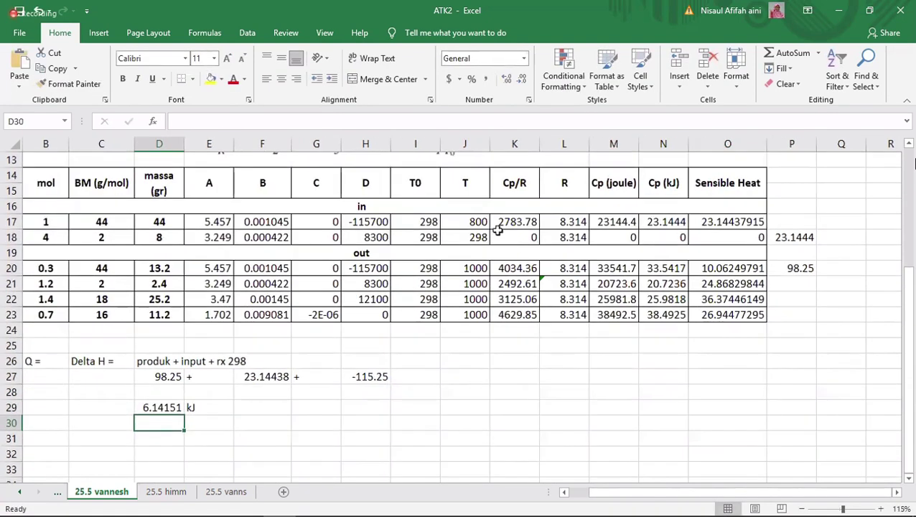
{"action": "left_click", "coordinate": [429, 222]}
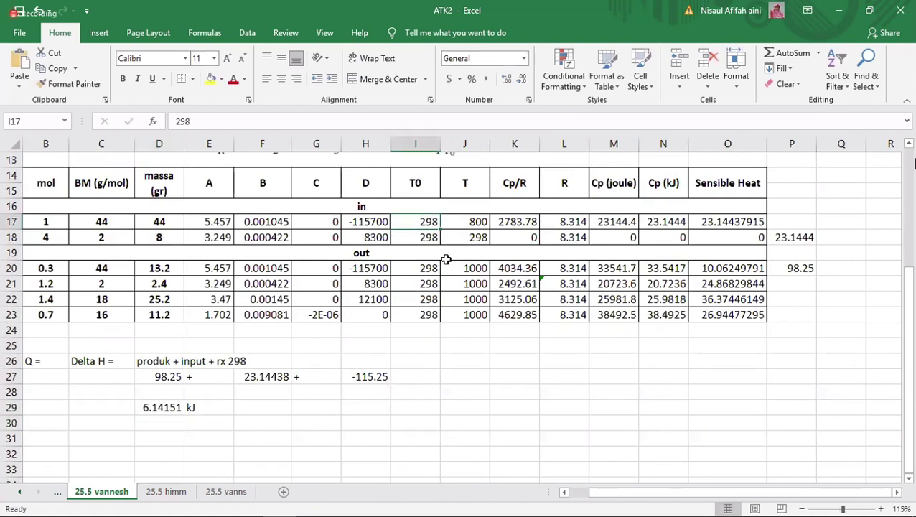
{"action": "left_click", "coordinate": [169, 375]}
{"action": "key", "text": "Down"}
{"action": "key", "text": "Down"}
{"action": "left_click", "coordinate": [230, 122]}
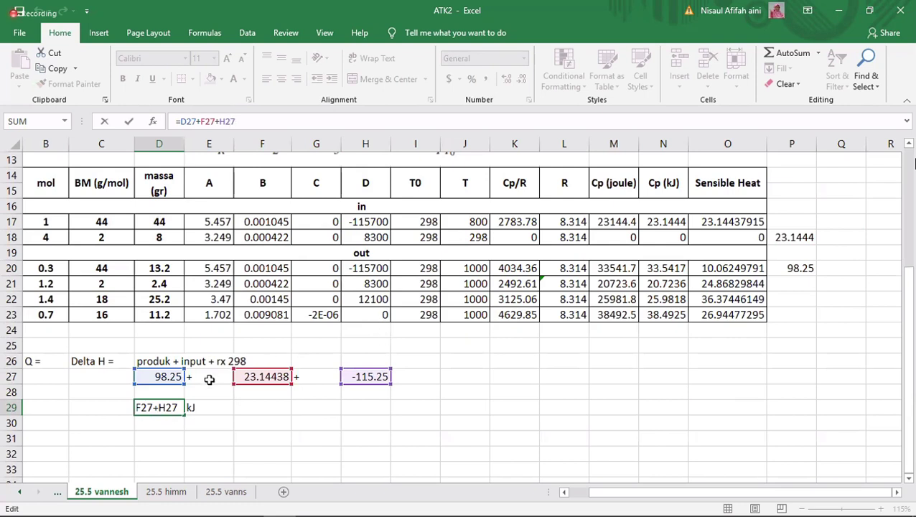
{"action": "key", "text": "Escape"}
Set the inlet CO2 temperatures in row 17 to 800 for T0 and 298 for T
{"action": "left_click", "coordinate": [431, 223]}
{"action": "type", "text": "800"}
{"action": "key", "text": "Tab"}
{"action": "type", "text": "298"}
{"action": "key", "text": "Return"}
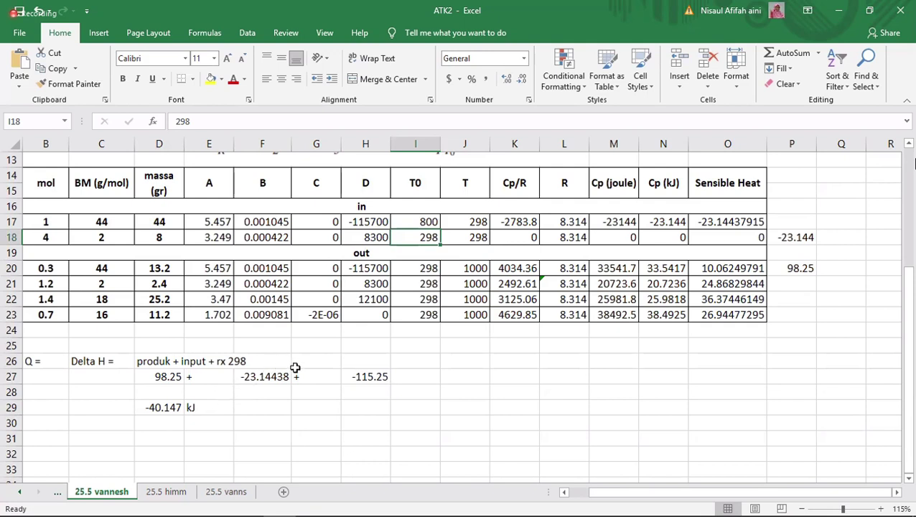
{"action": "scroll", "coordinate": [295, 368], "scroll_direction": "up", "scroll_amount": 1}
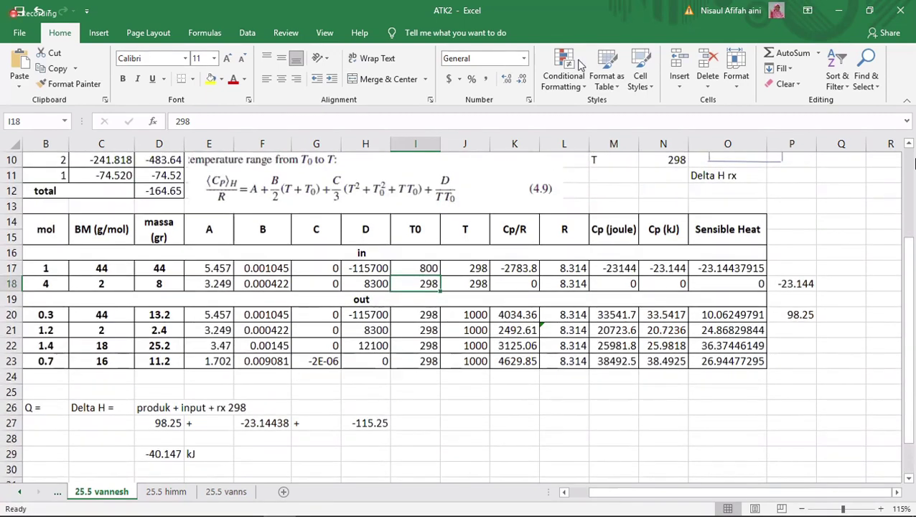